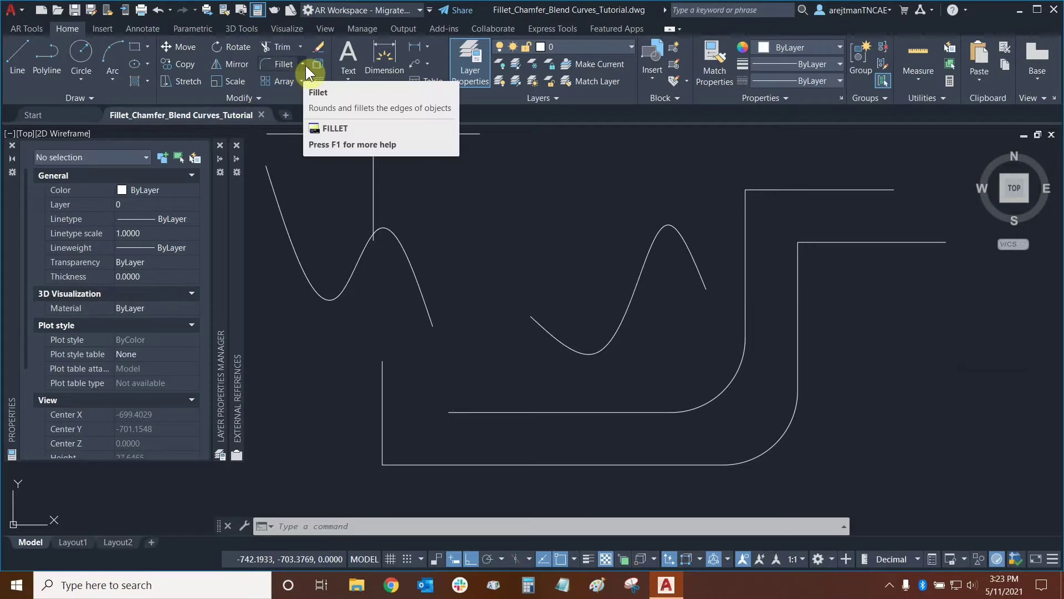
# Step: Start a fillet from the corner-rounding list, pick the top line, then cancel it
pyautogui.click(305, 65)
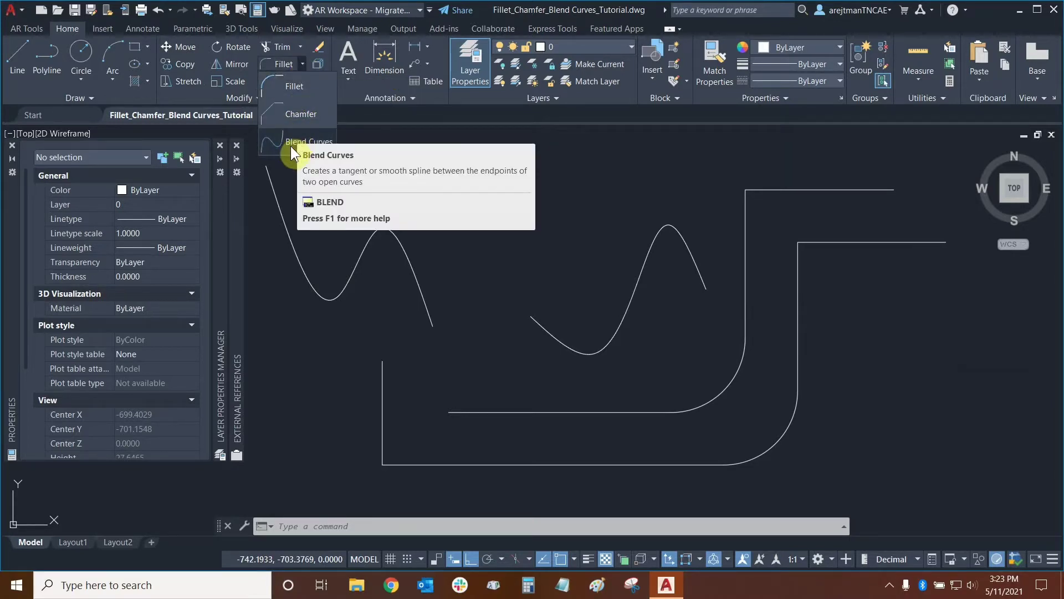
pyautogui.click(294, 90)
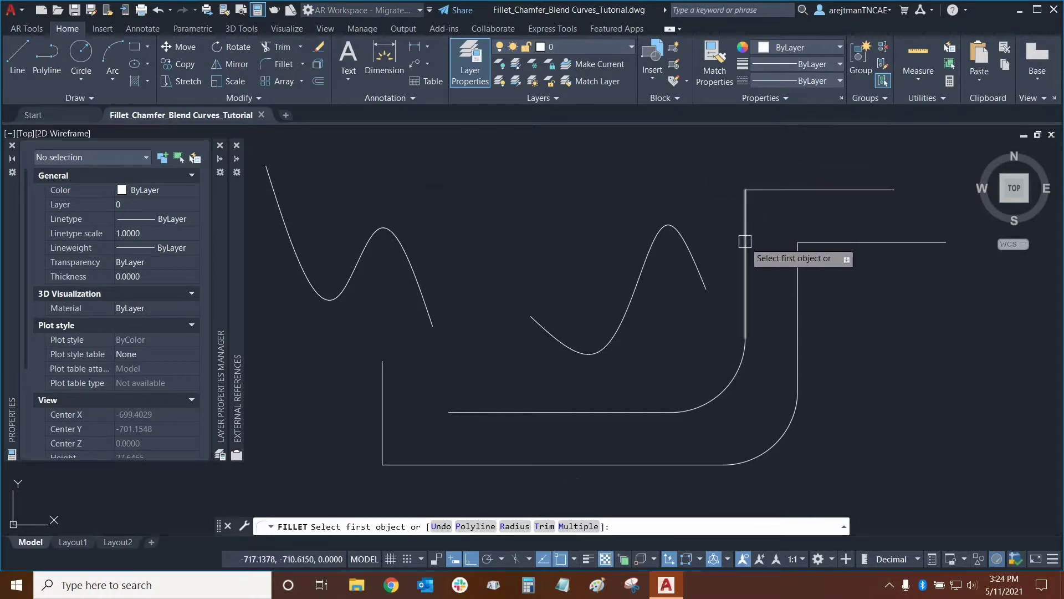
pyautogui.click(795, 190)
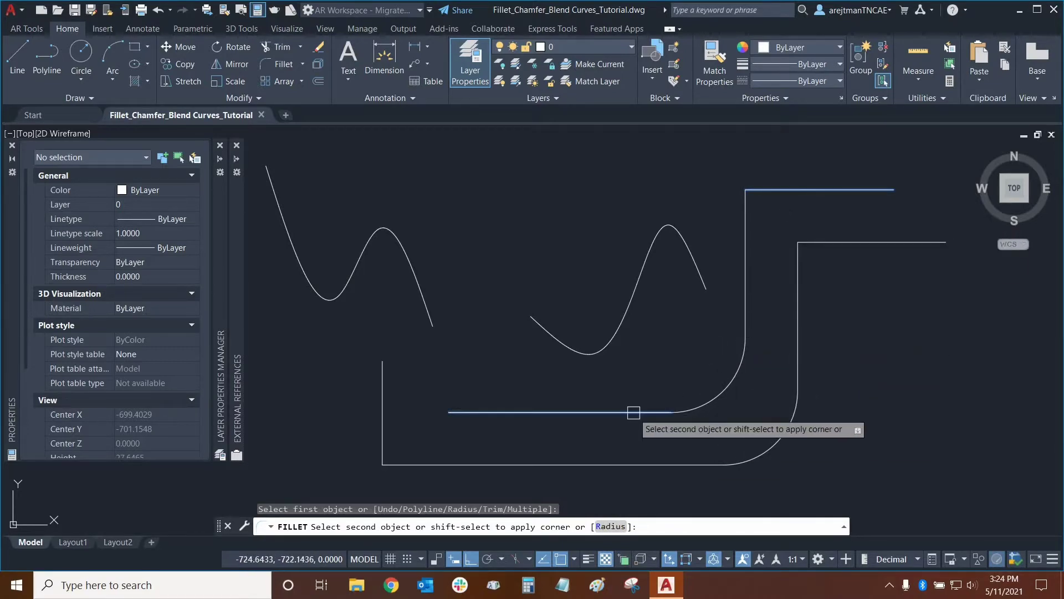
pyautogui.press('Escape')
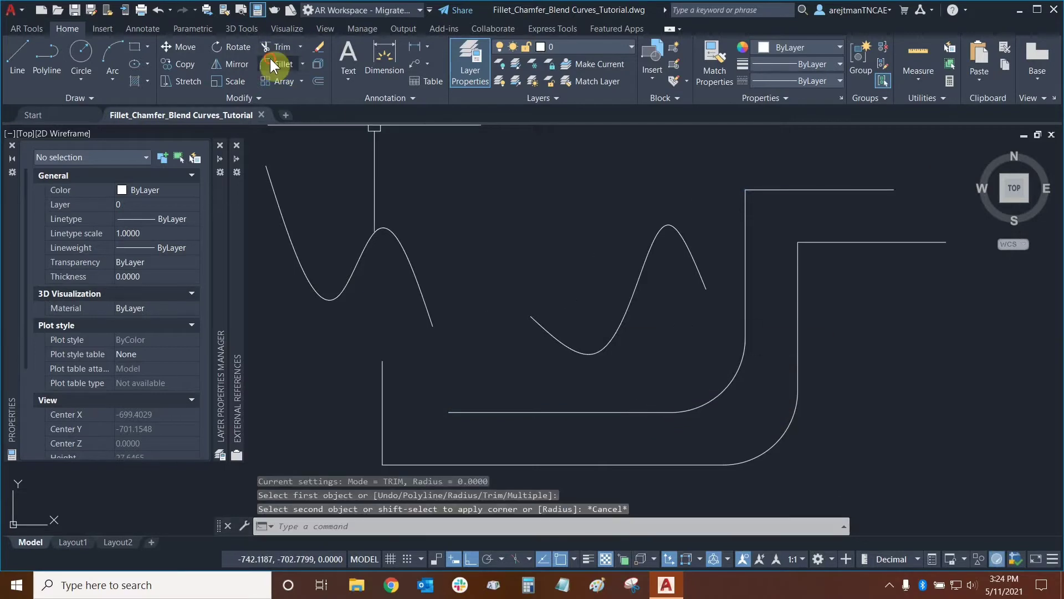
# Step: Fillet the lower horizontal line to the inner vertical line at radius 0 for a sharp corner
pyautogui.click(272, 61)
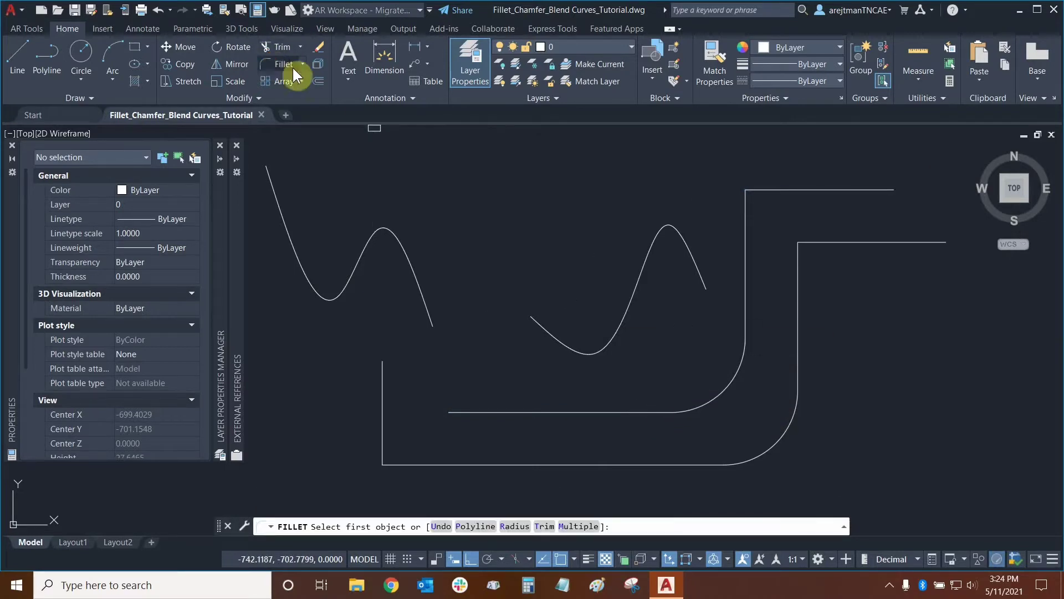
pyautogui.click(634, 412)
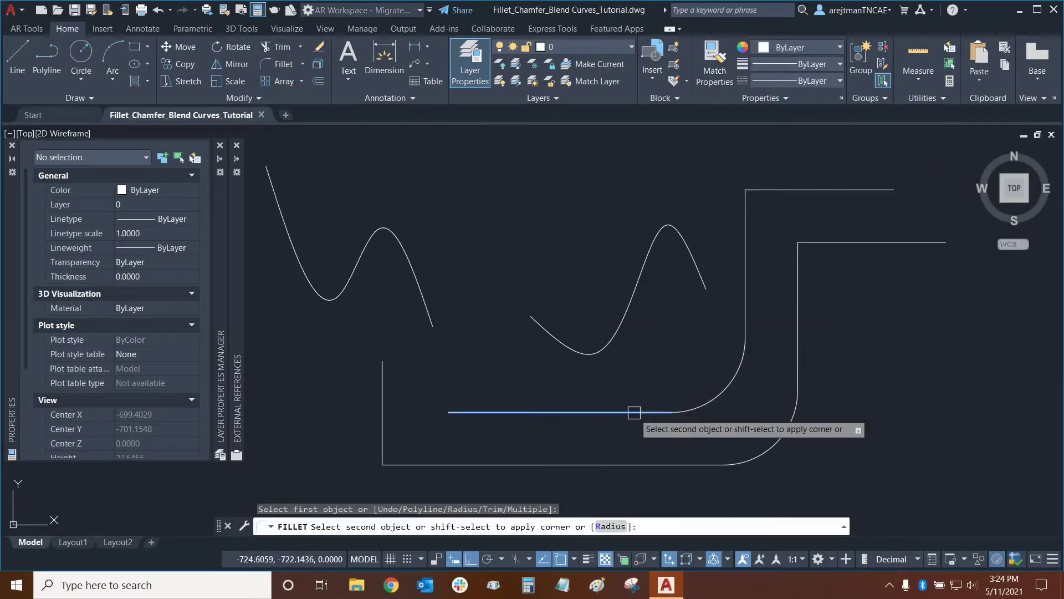
pyautogui.click(747, 285)
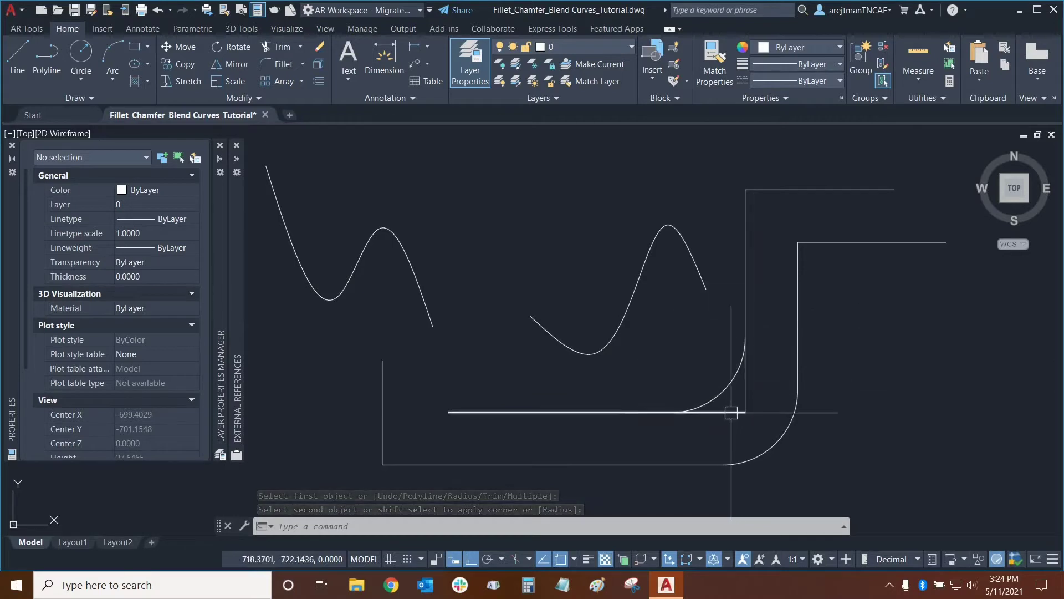
# Step: Undo the sharp corner, then fillet the upper horizontal and vertical lines with radius 5
pyautogui.click(158, 12)
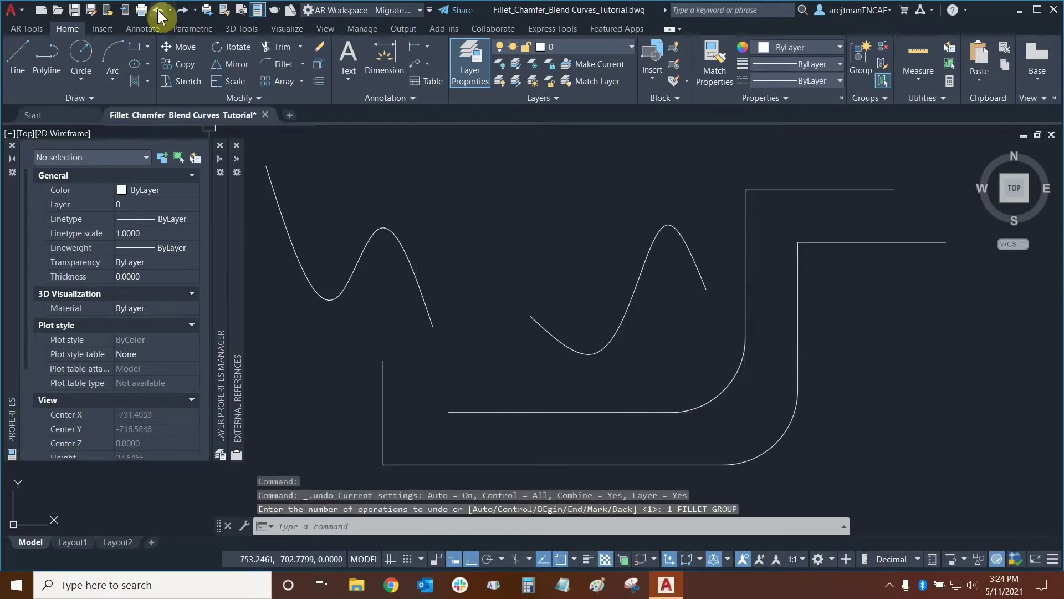
pyautogui.click(278, 61)
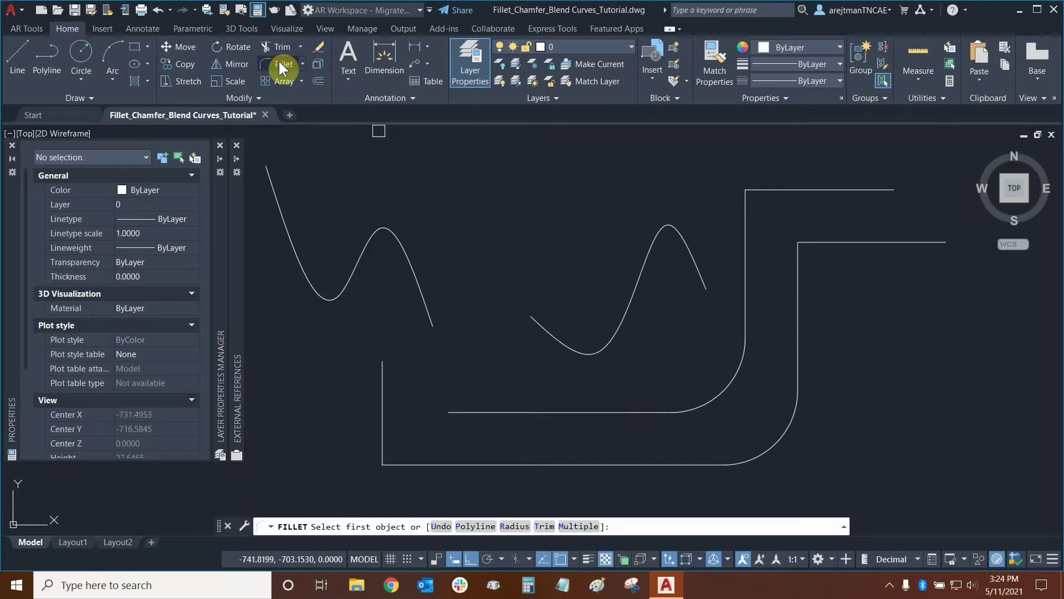
pyautogui.click(812, 189)
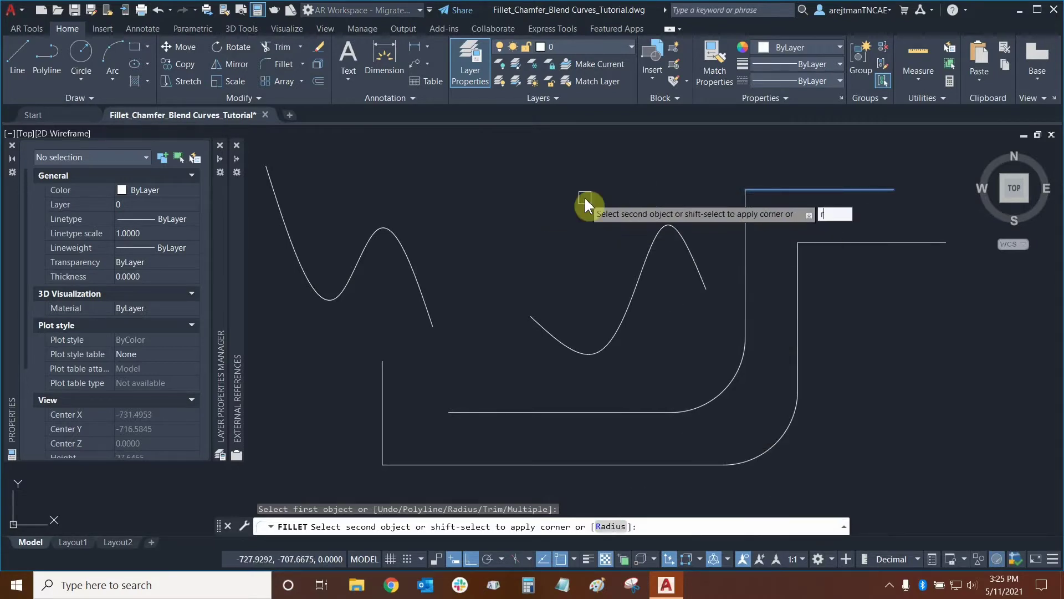
pyautogui.press('Return')
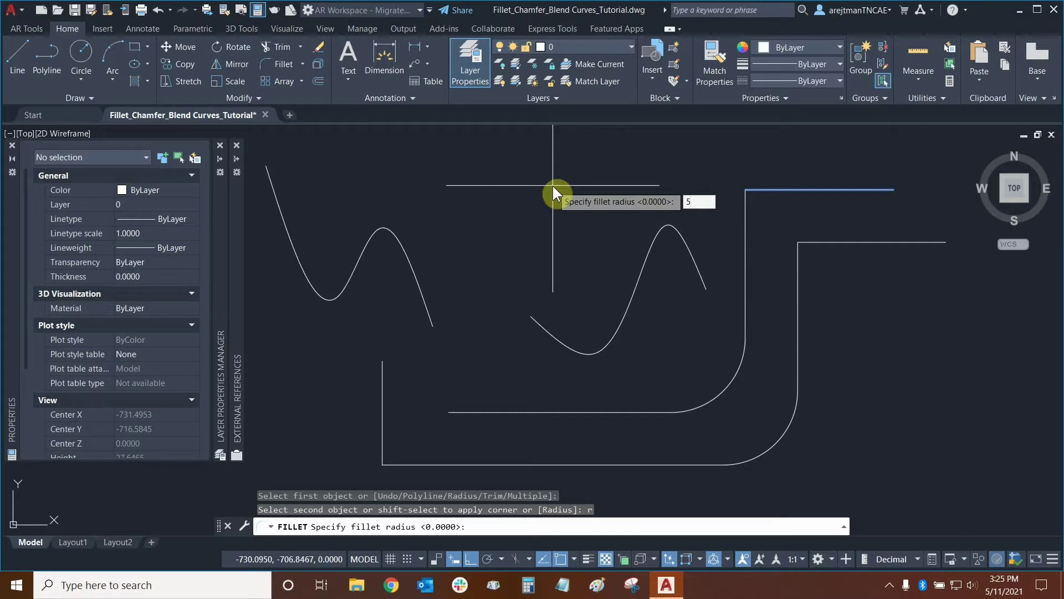
pyautogui.press('Return')
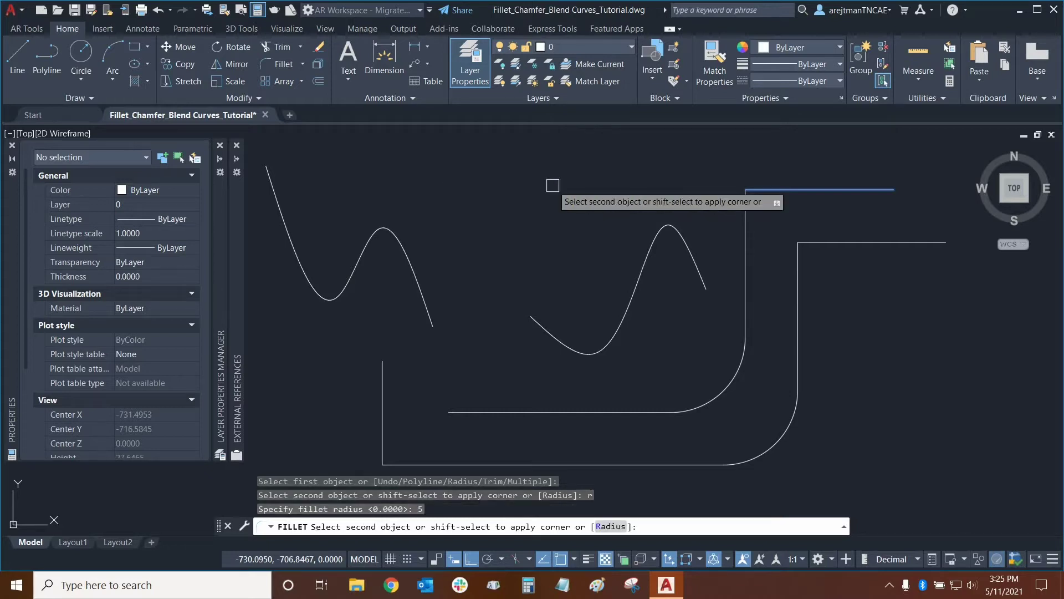
pyautogui.click(744, 303)
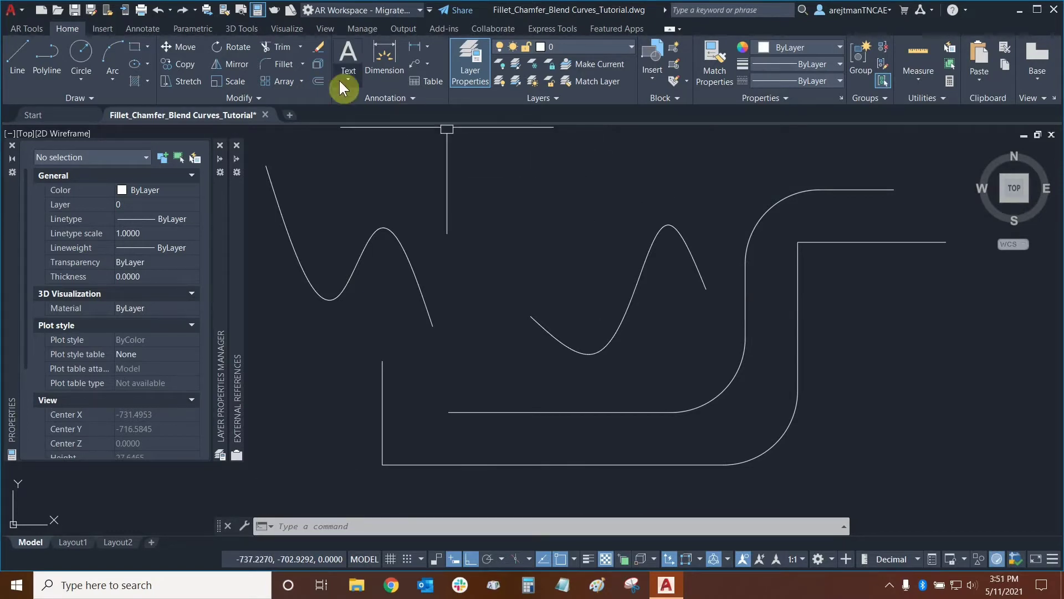
# Step: Fillet the whole outer polyline at radius 5 with the Polyline option, rounding its corners
pyautogui.click(278, 63)
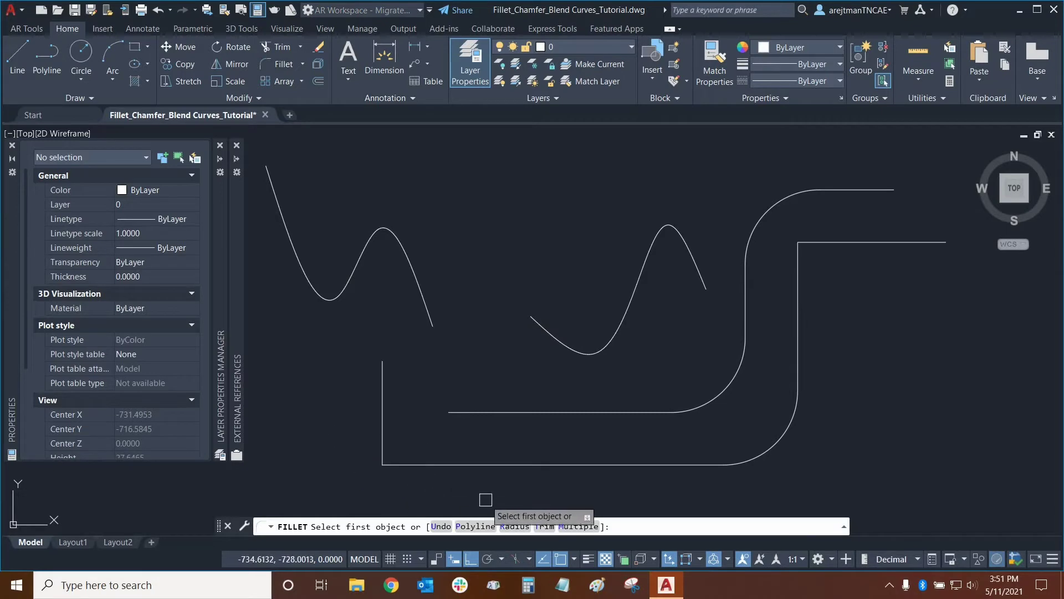
pyautogui.click(474, 526)
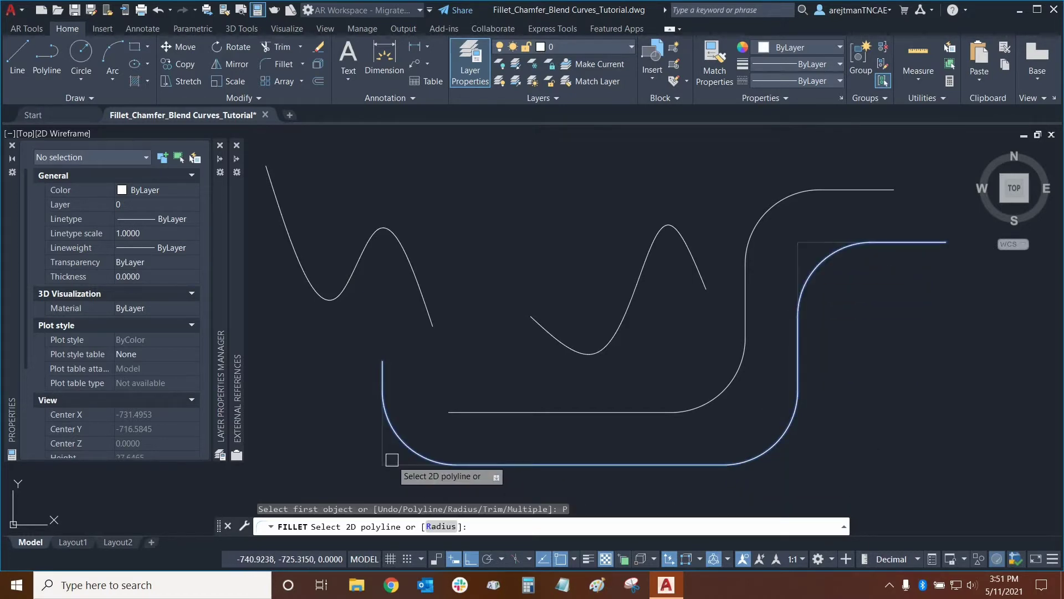
pyautogui.click(598, 464)
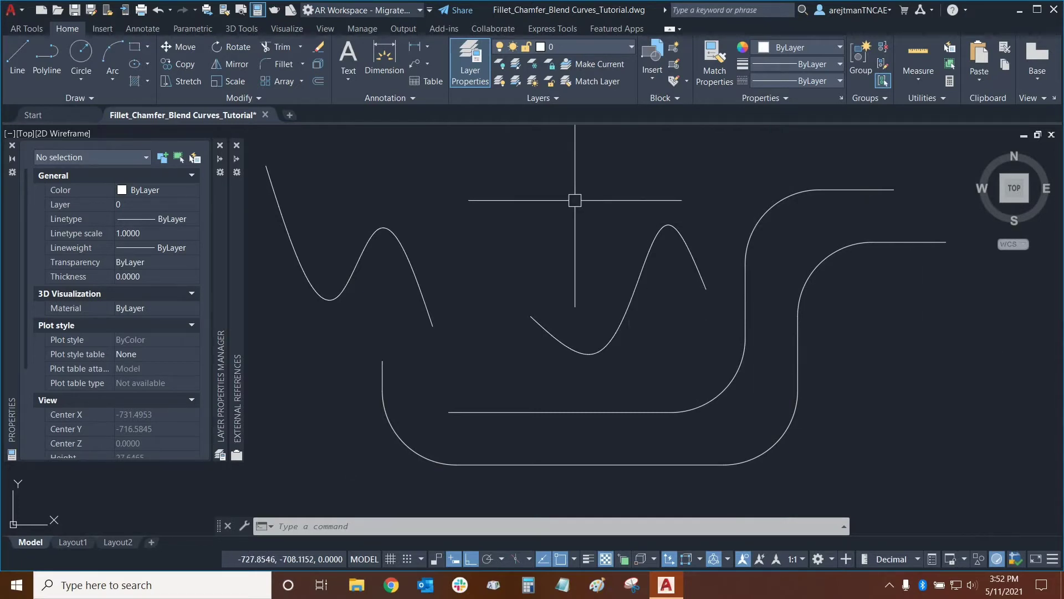
# Step: Start a fillet and confirm its trim mode as Trim, keeping radius 5
pyautogui.click(275, 62)
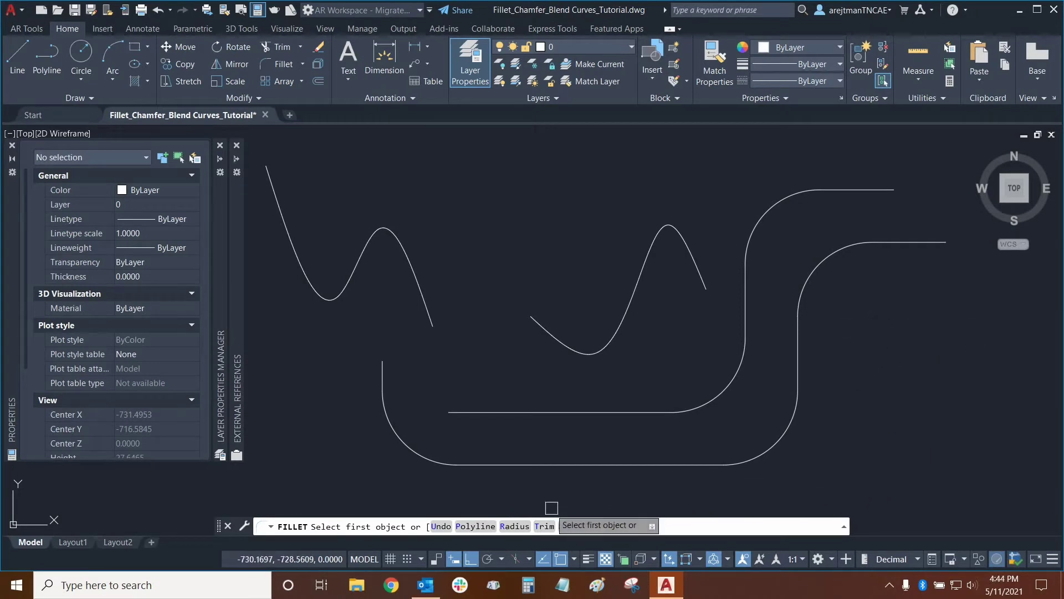
pyautogui.click(544, 527)
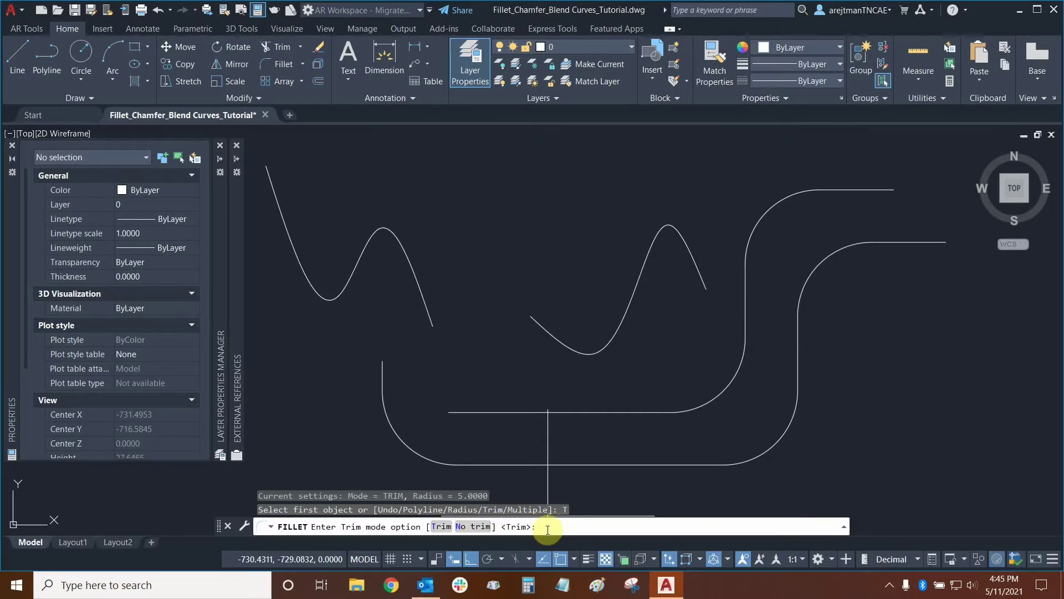
pyautogui.press('Down')
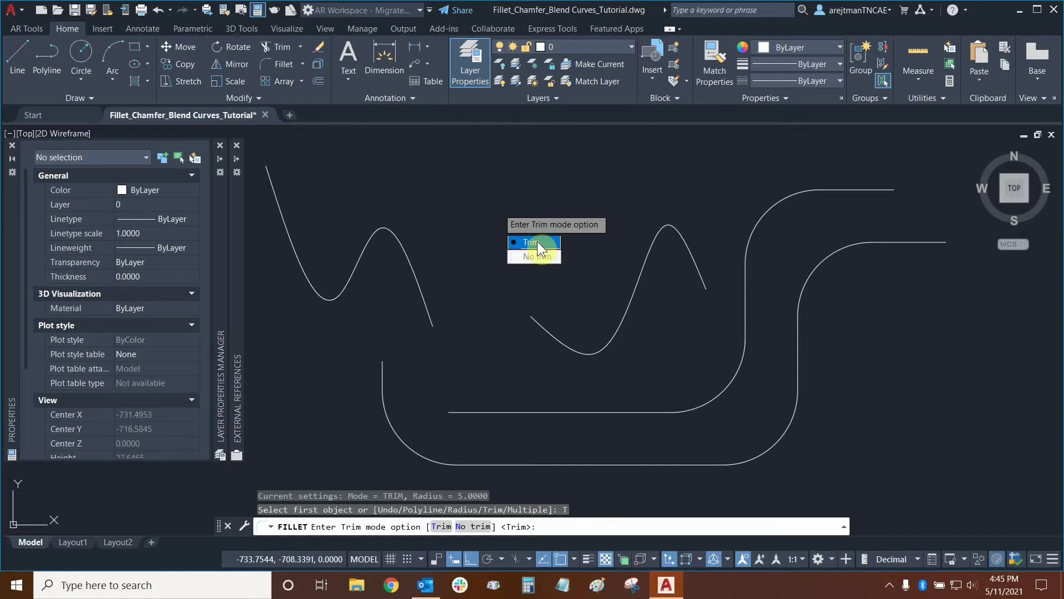
pyautogui.click(536, 243)
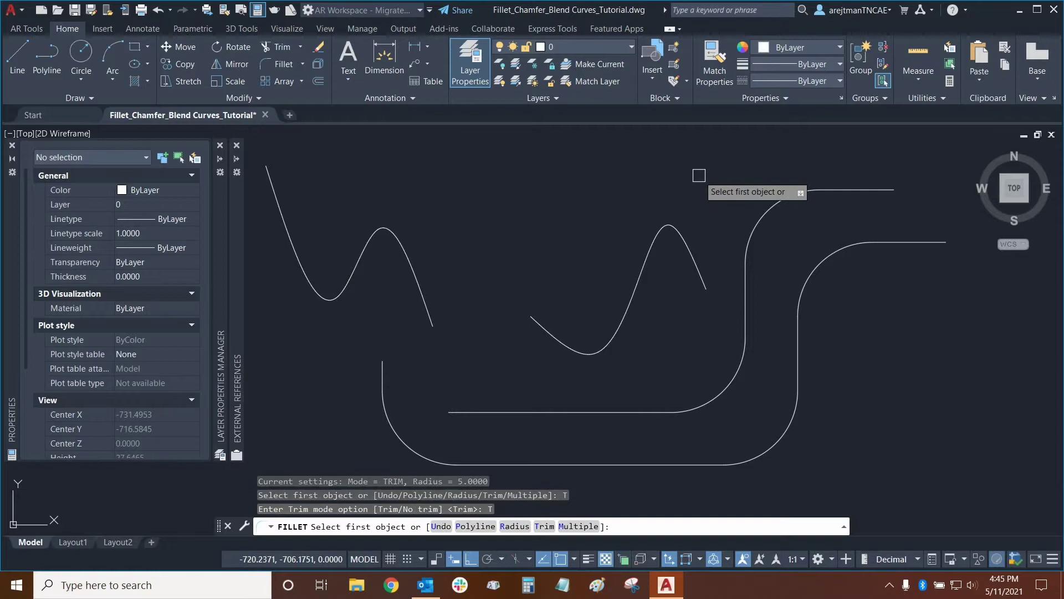
# Step: Pick the upper right horizontal line as the first fillet object
pyautogui.click(850, 189)
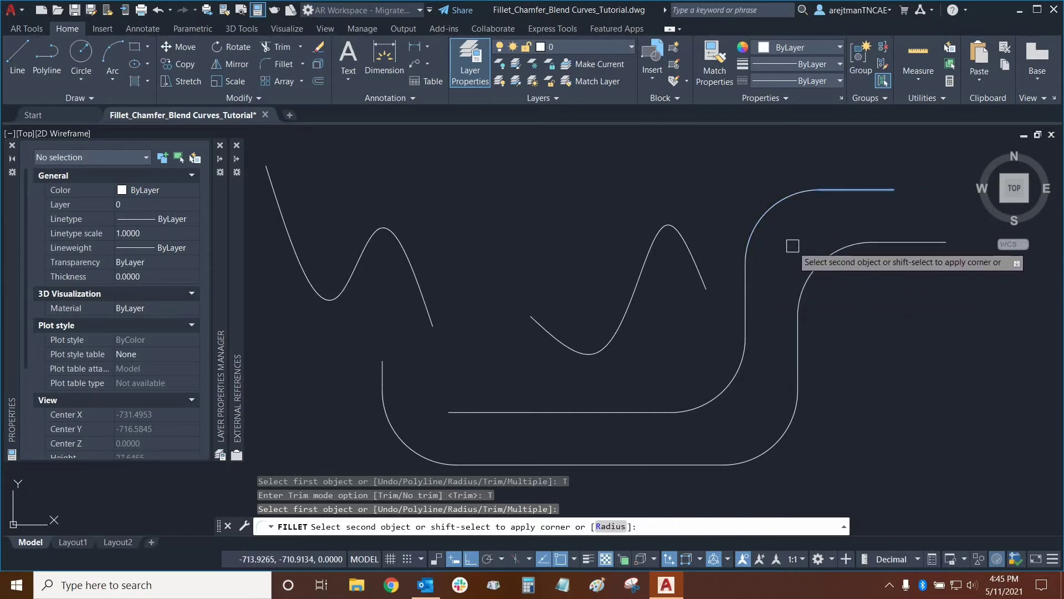
# Step: Change the fillet radius to 10, then to 2, and finish on the vertical line
pyautogui.write('r')
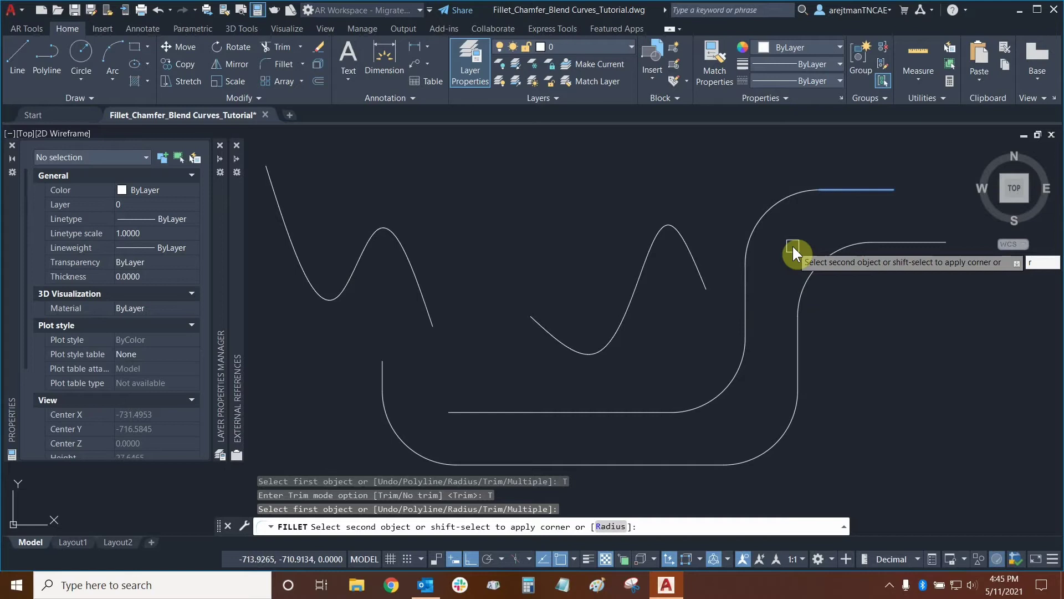
pyautogui.press('Return')
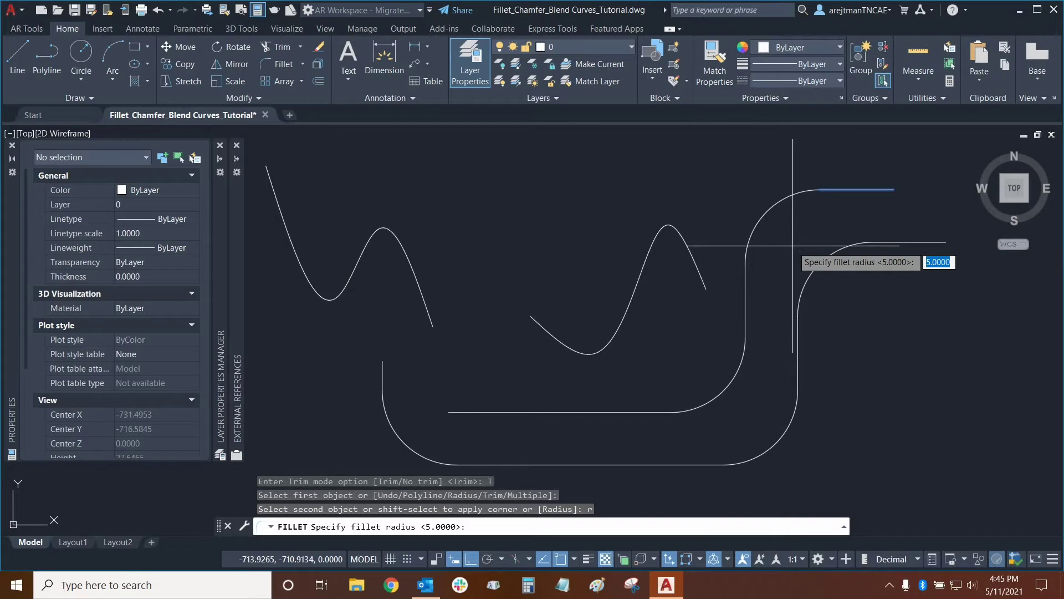
pyautogui.write('10')
pyautogui.press('Return')
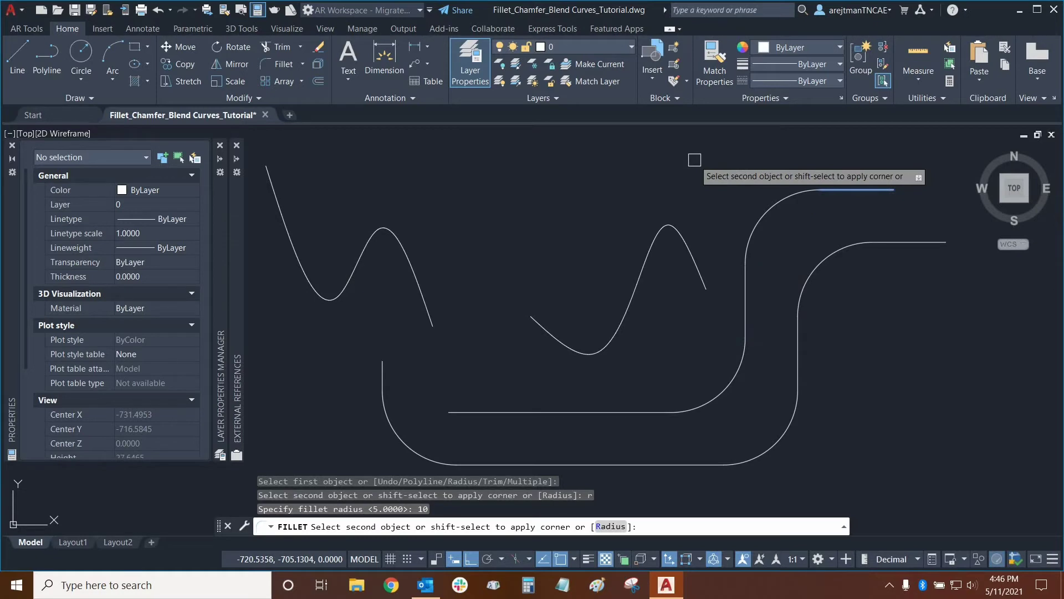
pyautogui.write('r')
pyautogui.press('Return')
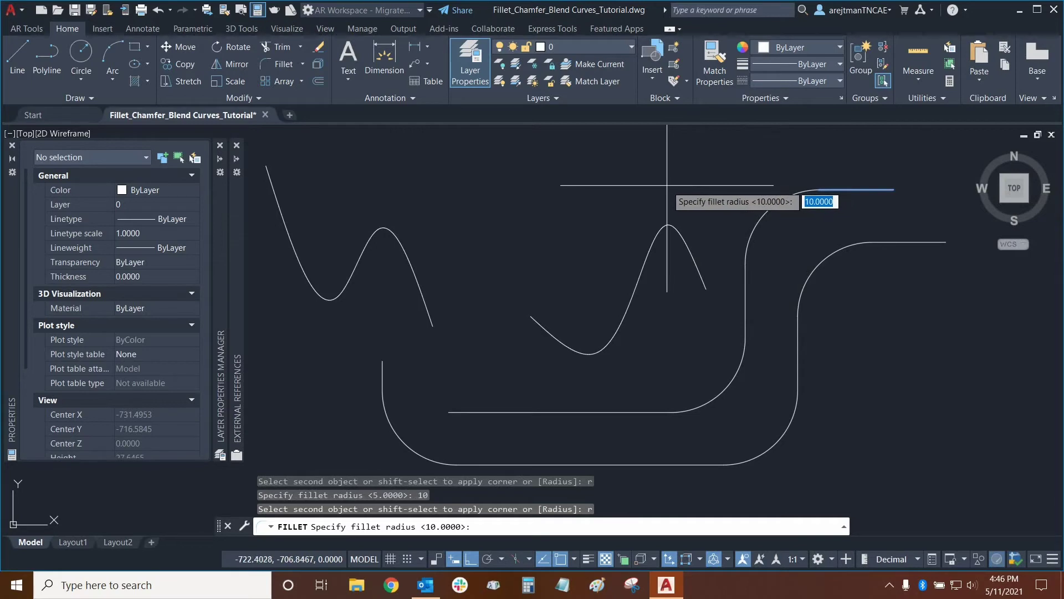
pyautogui.write('2')
pyautogui.press('Return')
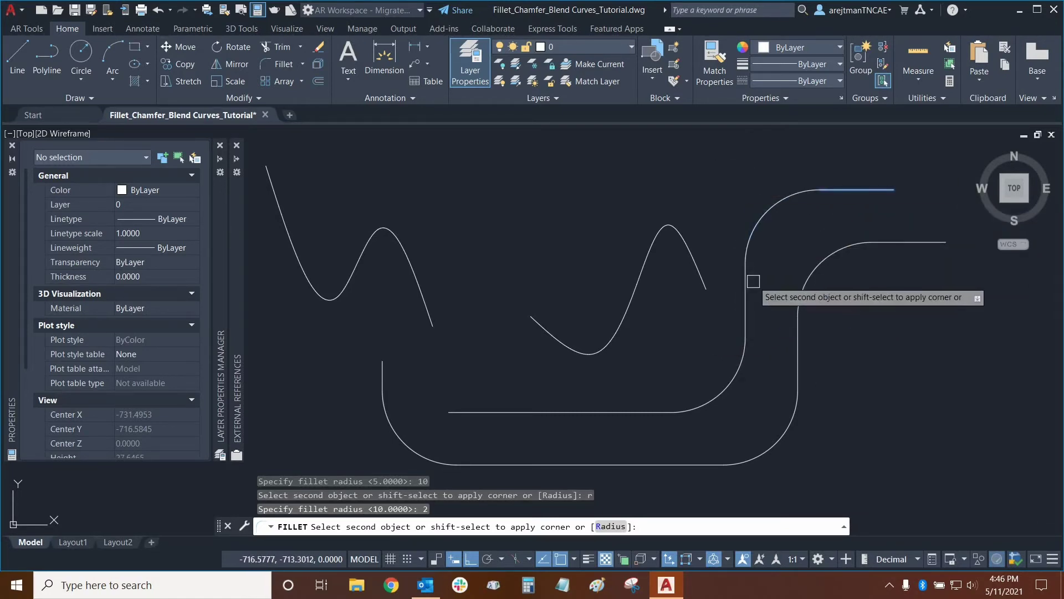
pyautogui.click(745, 303)
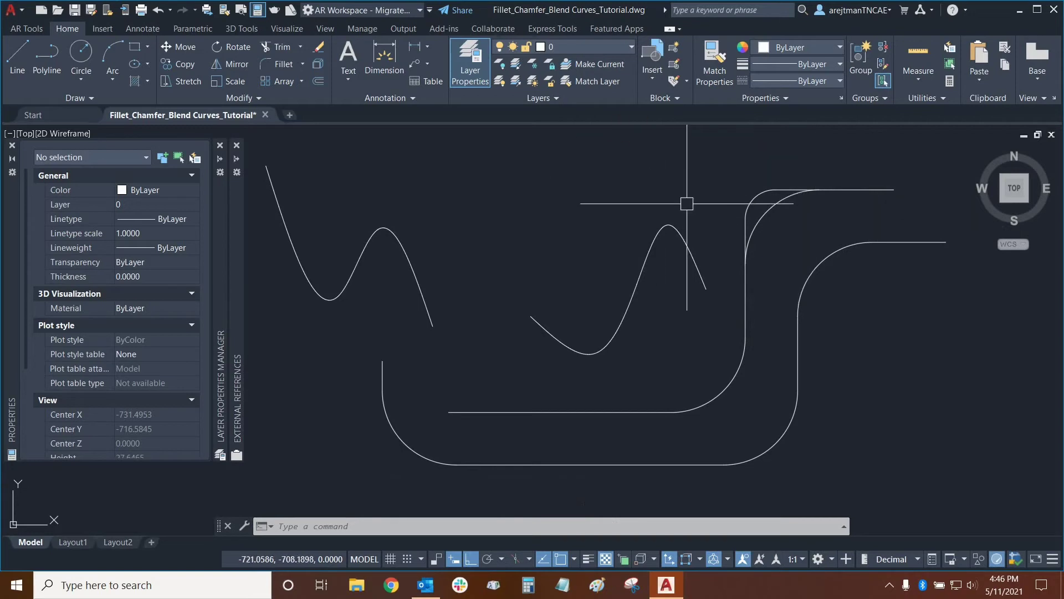
# Step: Undo the radius-2 fillet and start a new fillet in Trim mode with radius 0
pyautogui.click(160, 12)
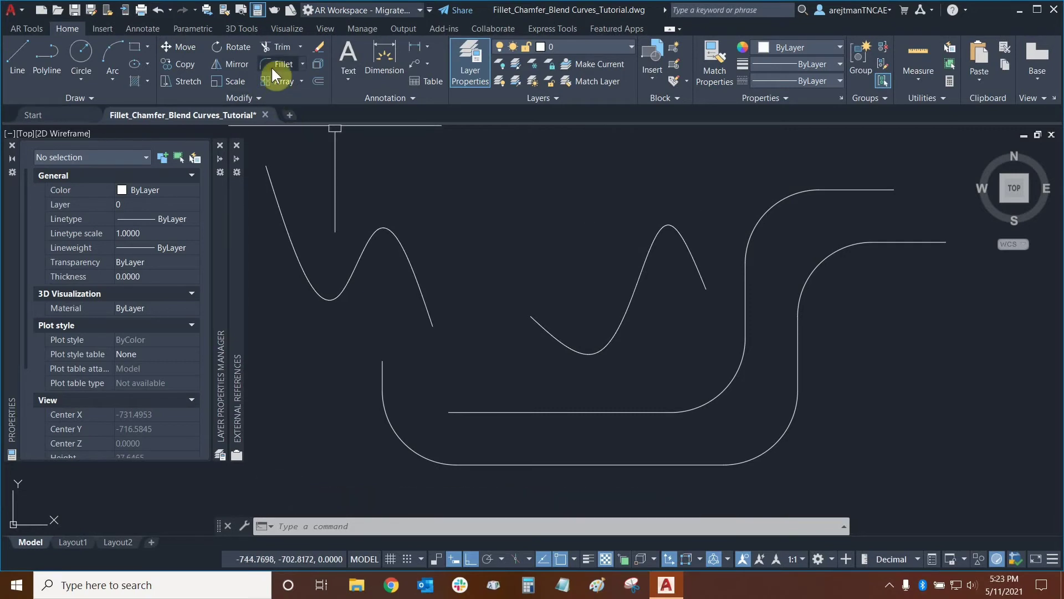
pyautogui.click(271, 66)
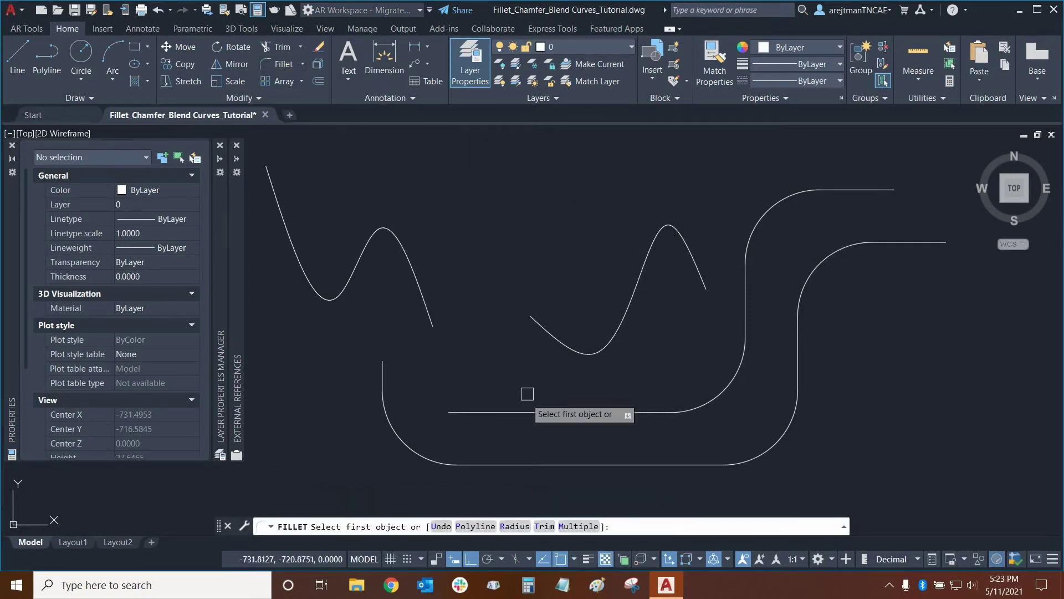
pyautogui.click(545, 526)
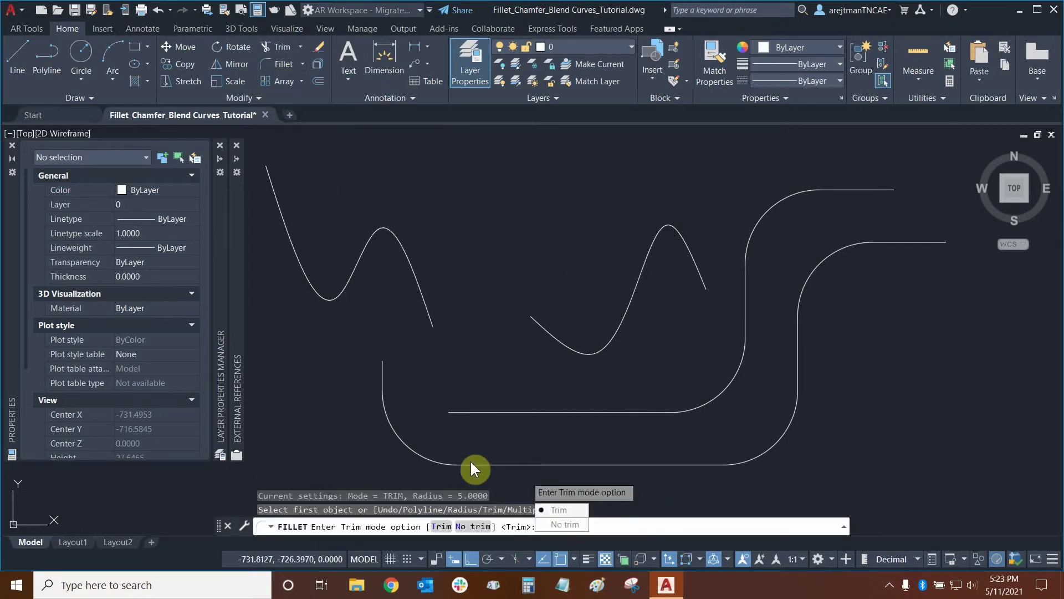
pyautogui.click(442, 527)
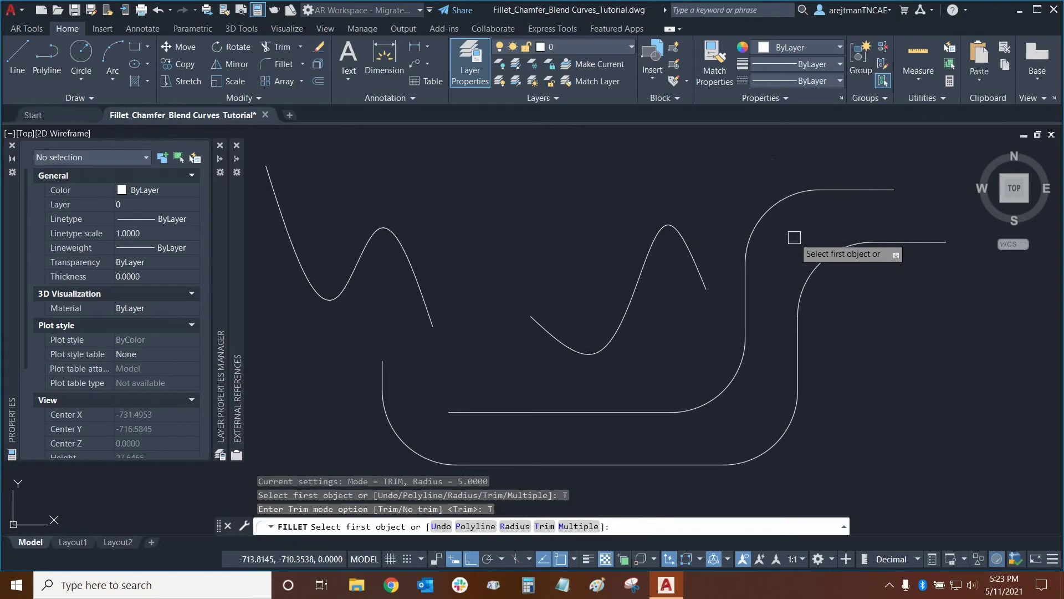
pyautogui.write('r')
pyautogui.press('Return')
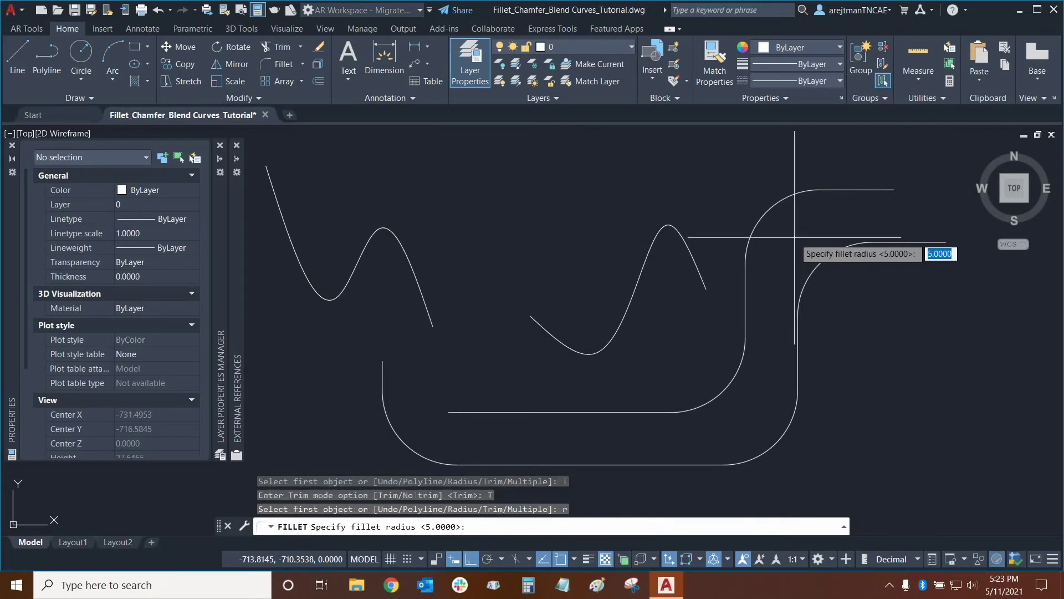
pyautogui.press('Return')
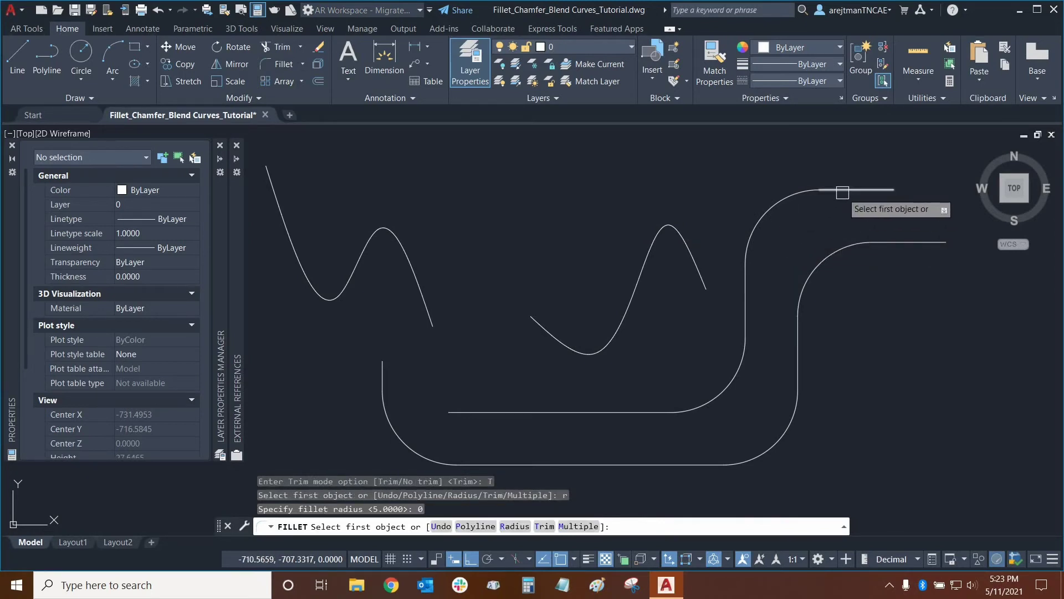
# Step: Join the top line and tall vertical curve at a square corner, then delete the leftover arc
pyautogui.click(843, 190)
pyautogui.click(749, 284)
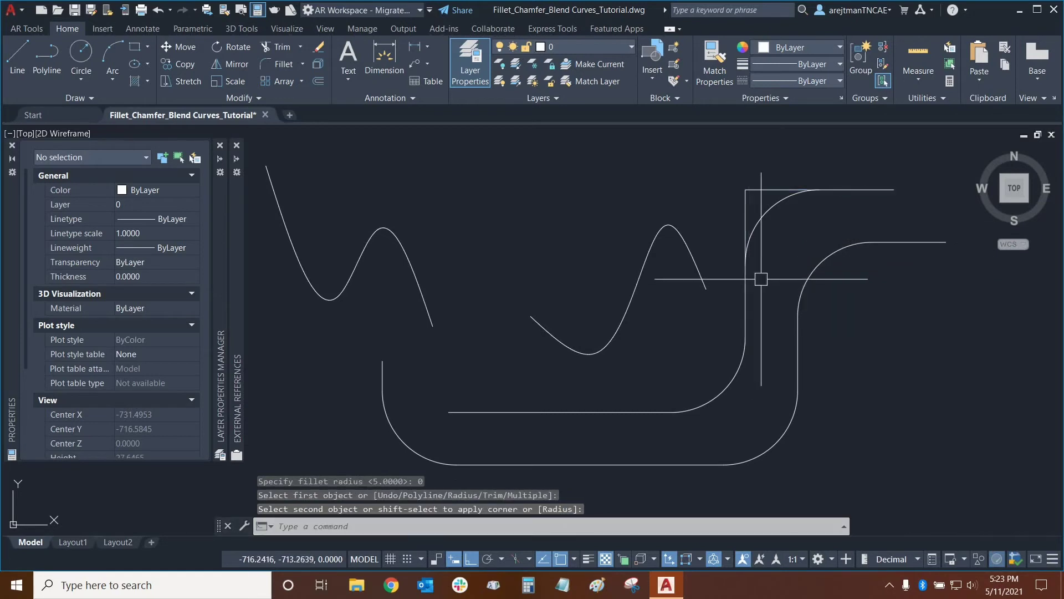
pyautogui.click(769, 213)
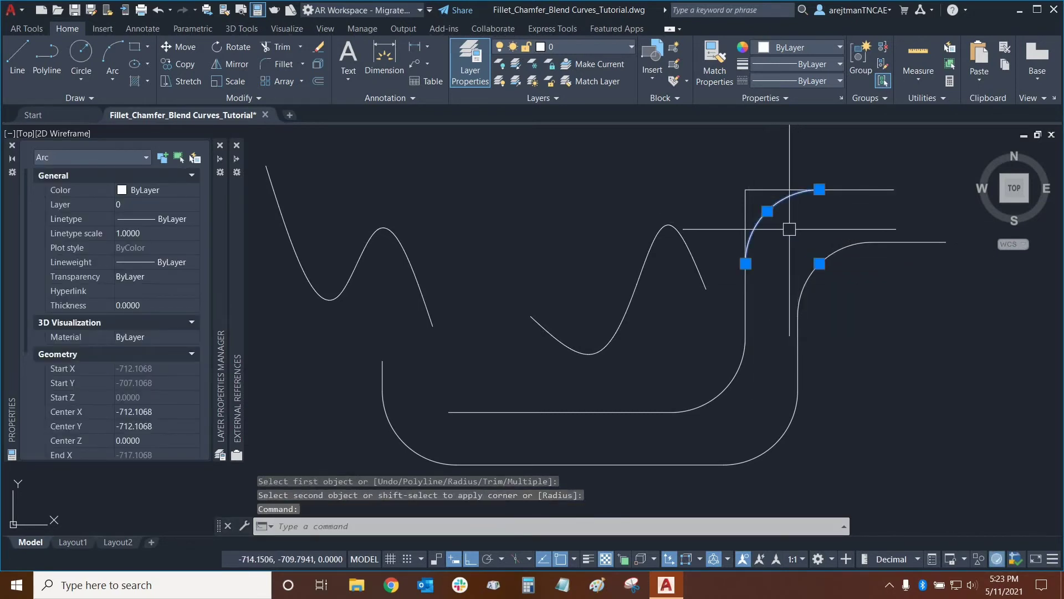
pyautogui.press('Delete')
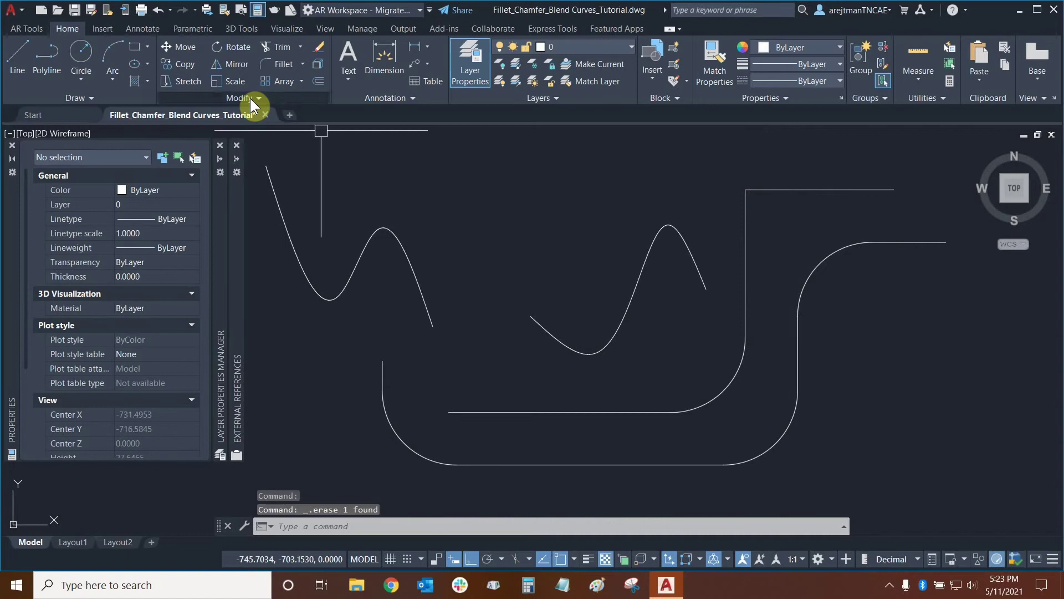
# Step: Set the fillet radius back to 5, pick the top line, then cancel without filleting
pyautogui.click(274, 62)
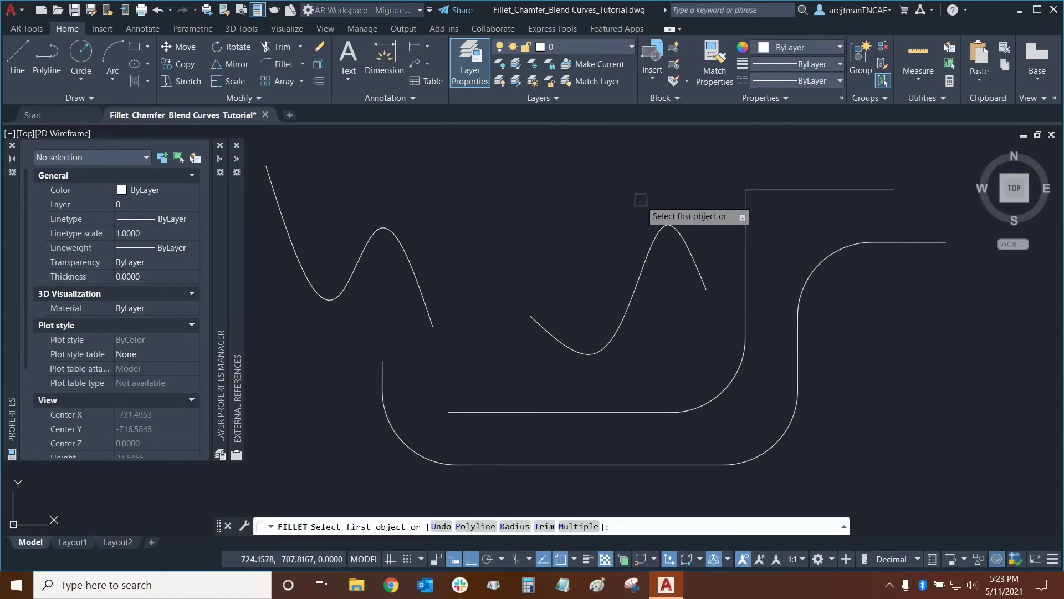
pyautogui.write('r')
pyautogui.press('Return')
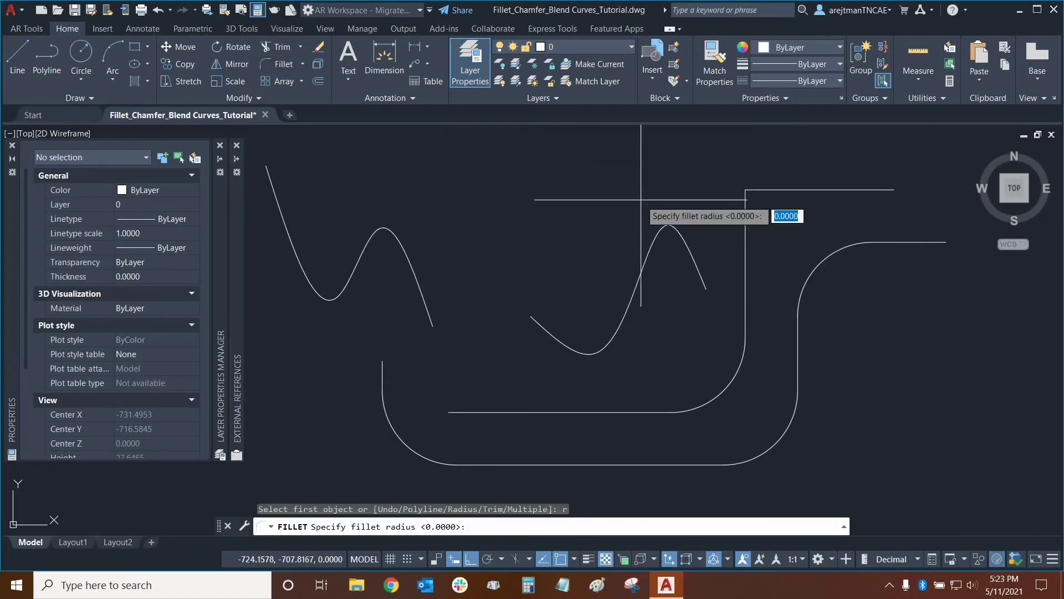
pyautogui.write('5')
pyautogui.press('Return')
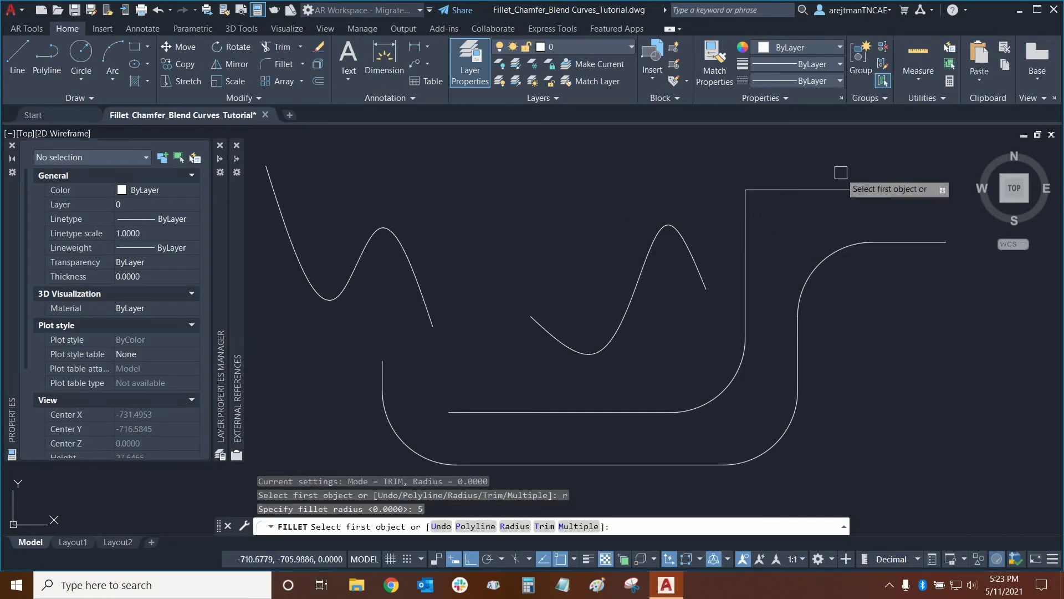
pyautogui.click(822, 187)
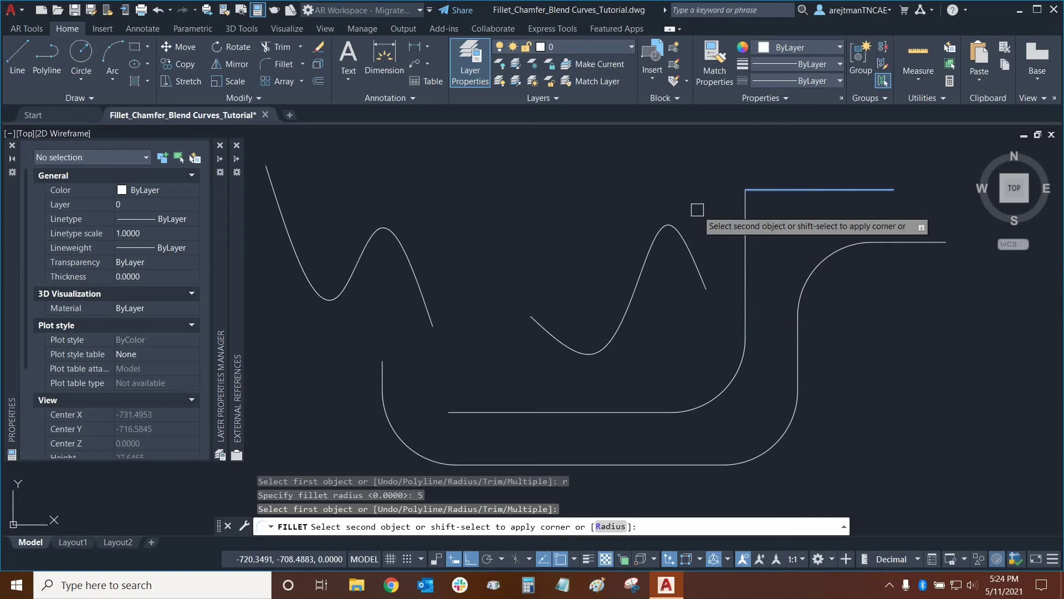
pyautogui.press('Escape')
# Step: Fillet the top horizontal and vertical lines with a radius-5 arc in No trim mode
pyautogui.click(278, 64)
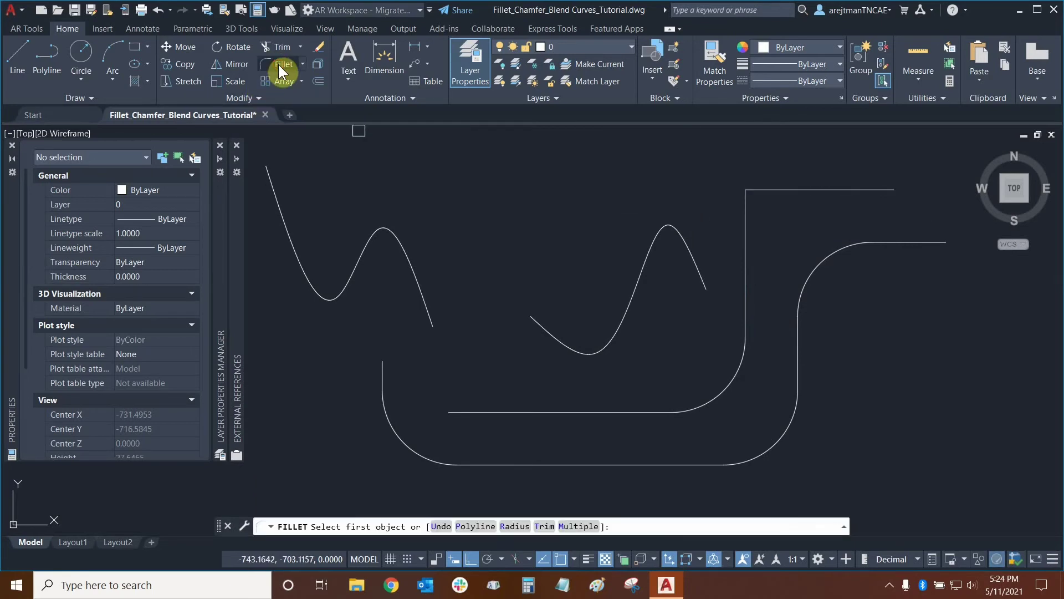
pyautogui.click(545, 526)
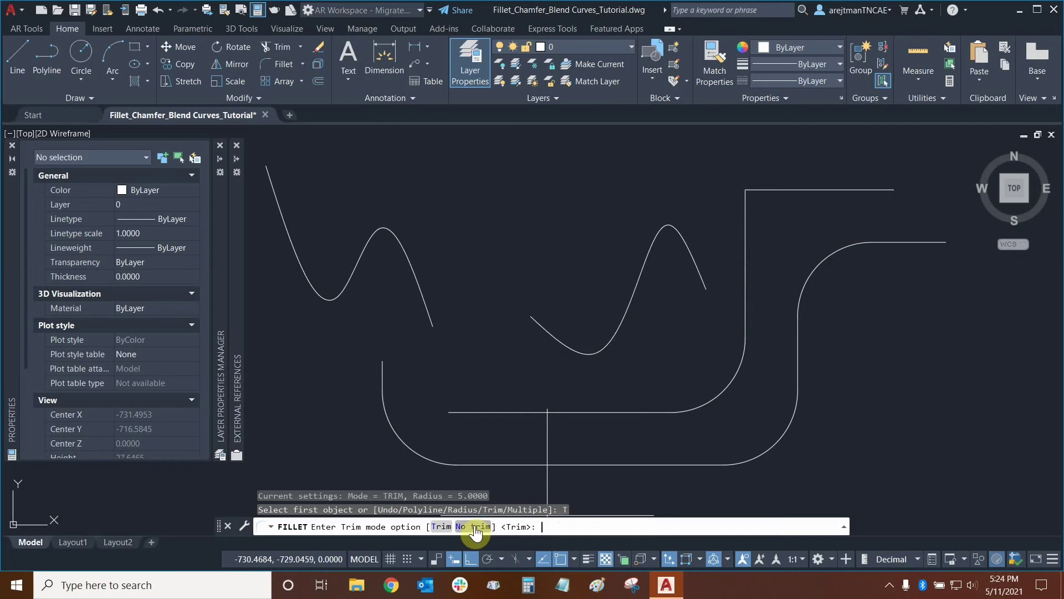
pyautogui.click(476, 527)
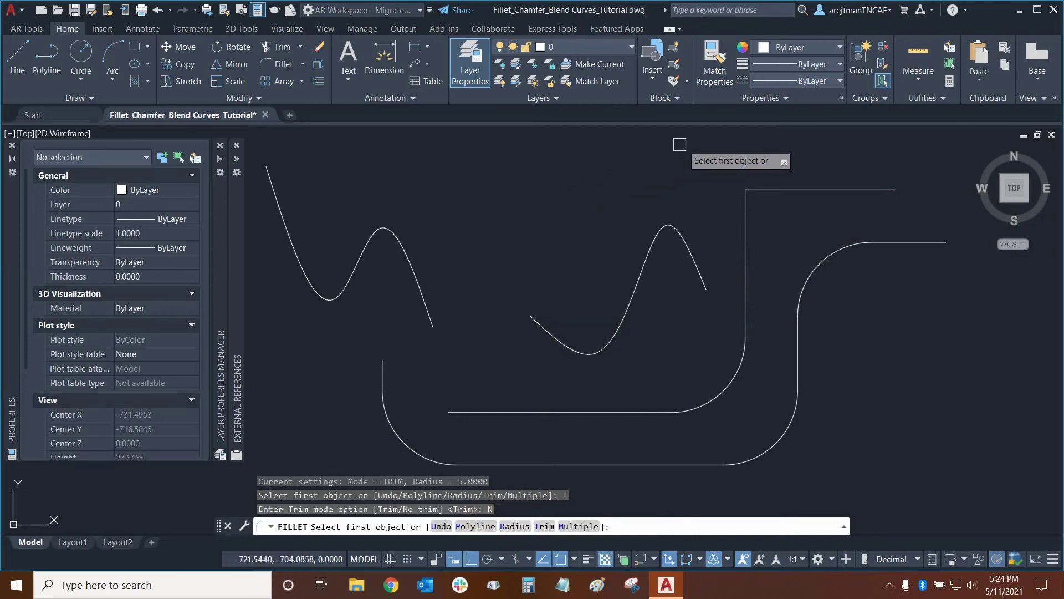
pyautogui.click(835, 189)
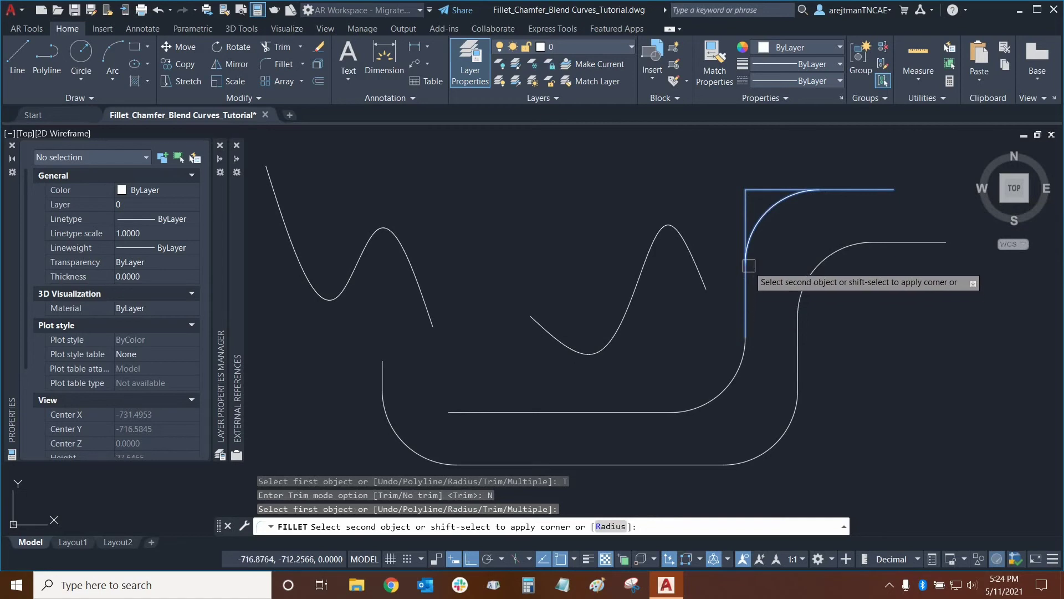
pyautogui.click(748, 298)
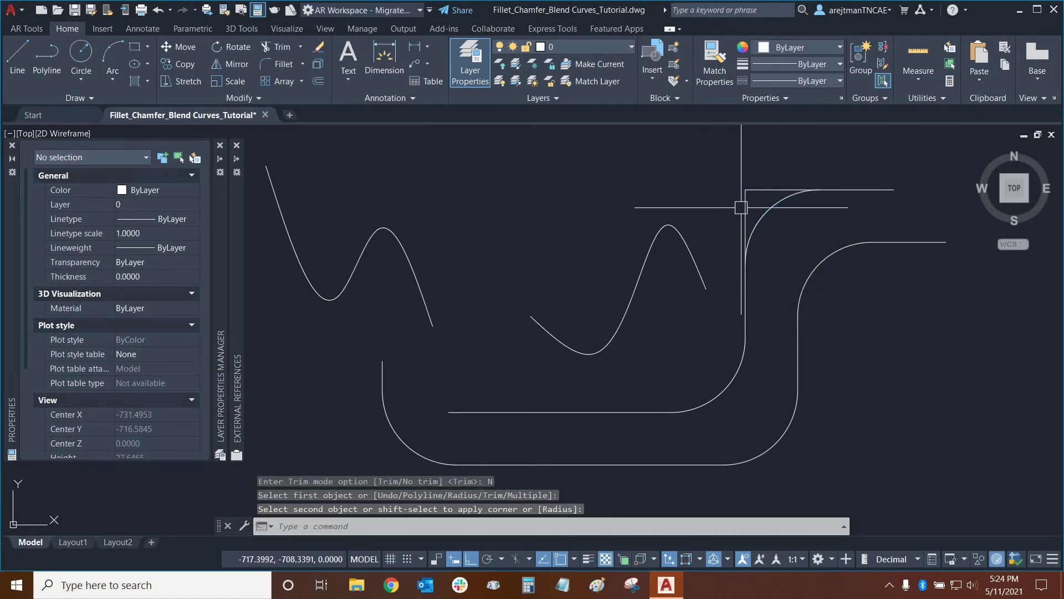
# Step: Select the untrimmed lines, then the new arc, to inspect them, clearing each selection
pyautogui.click(750, 189)
pyautogui.click(746, 211)
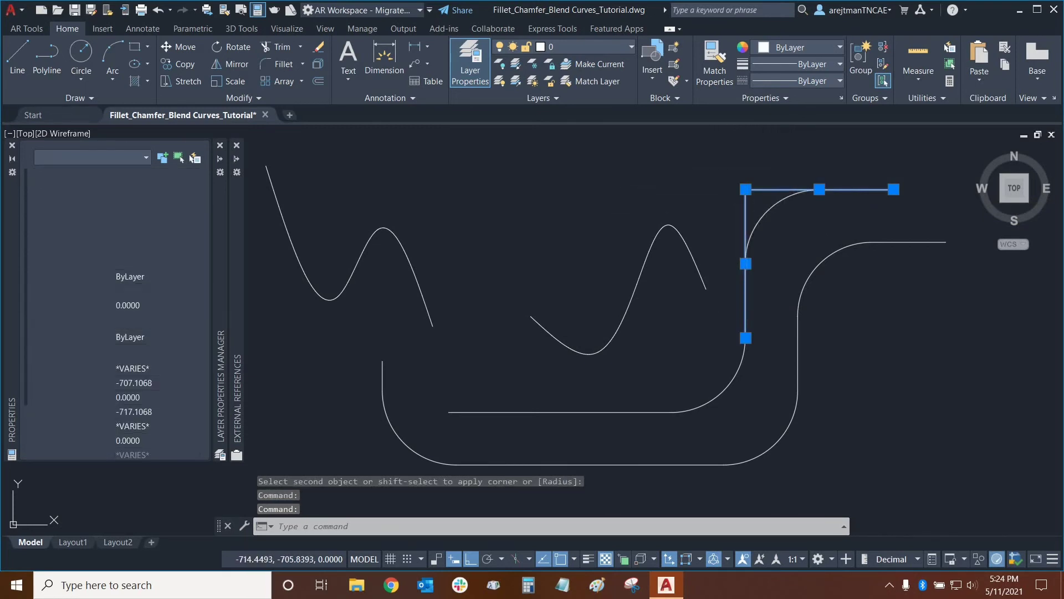
pyautogui.press('Escape')
pyautogui.click(767, 217)
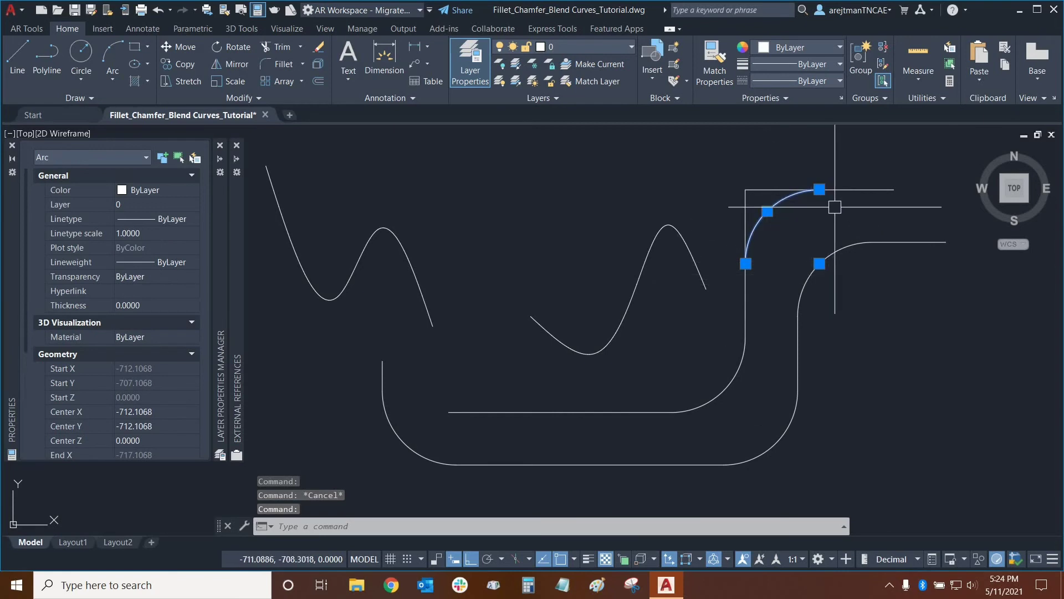
pyautogui.press('Escape')
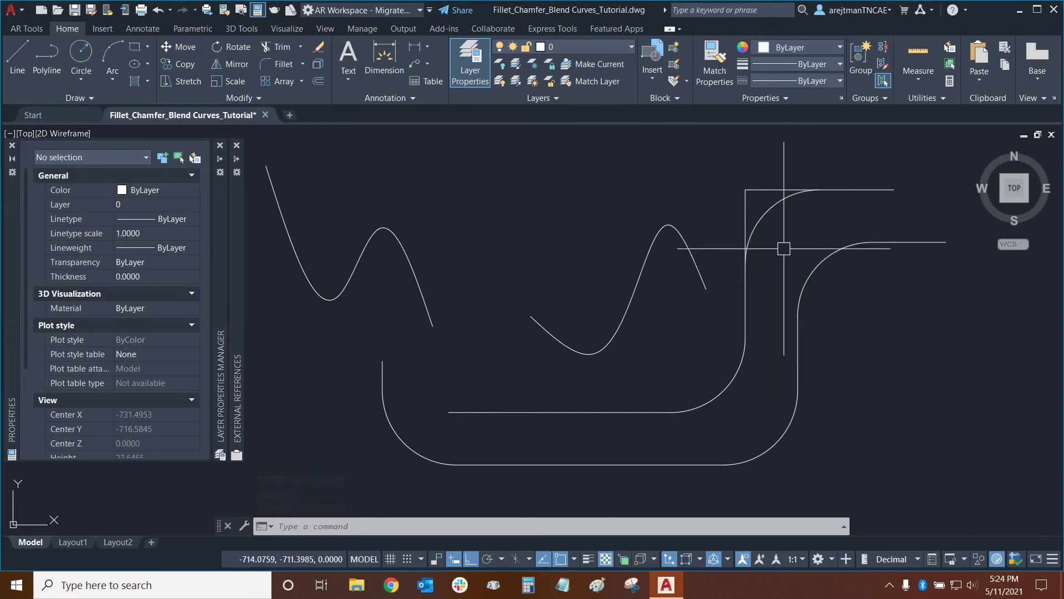
# Step: Set radius 0 and fillet the tall vertical line to the lower horizontal line, untrimmed
pyautogui.click(273, 62)
pyautogui.write('r')
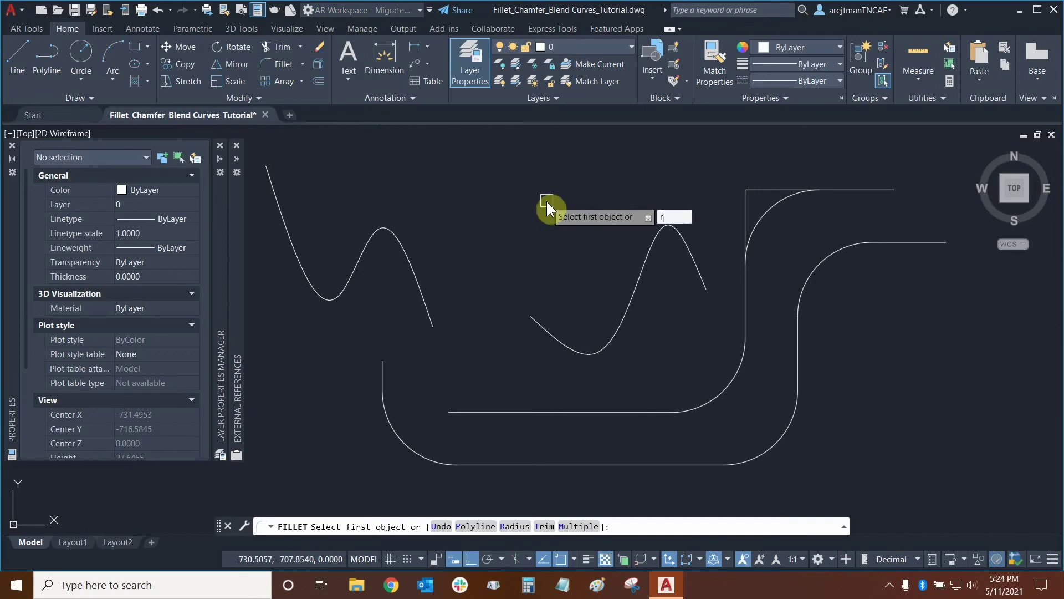
pyautogui.press('Return')
pyautogui.write('0')
pyautogui.press('Return')
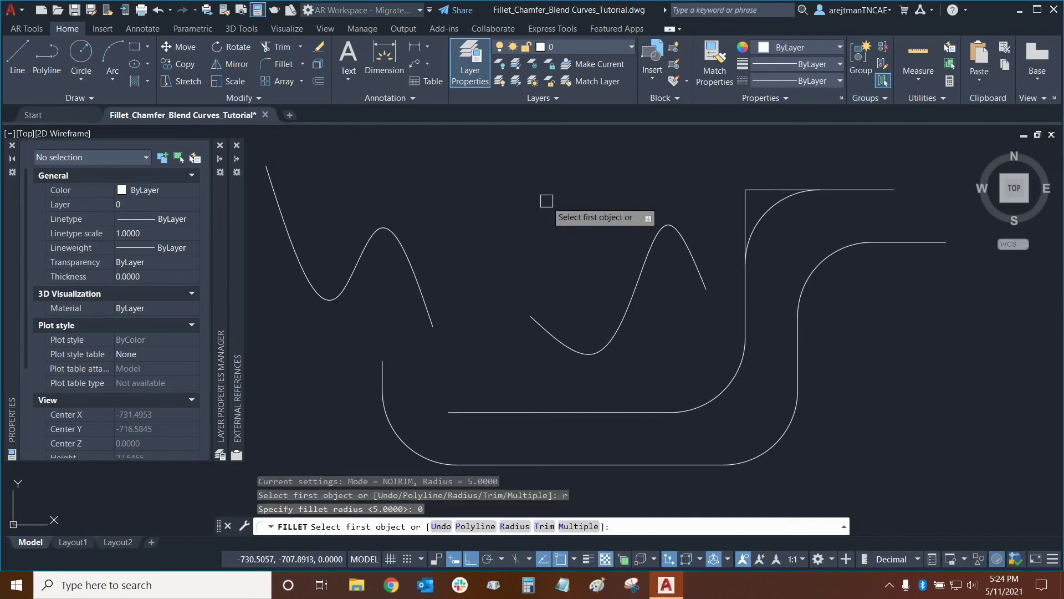
pyautogui.click(748, 310)
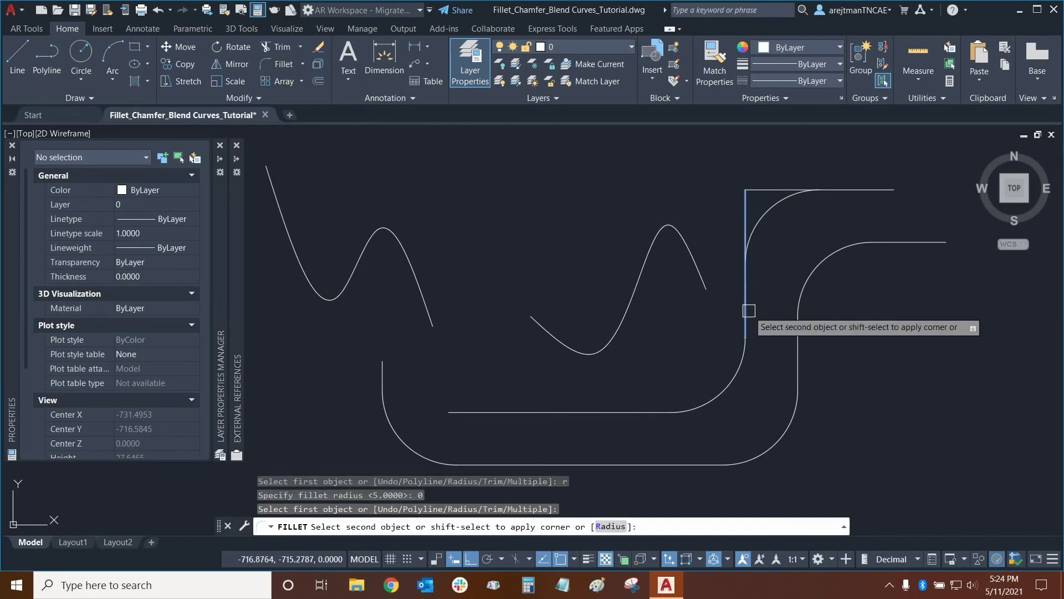
pyautogui.click(631, 416)
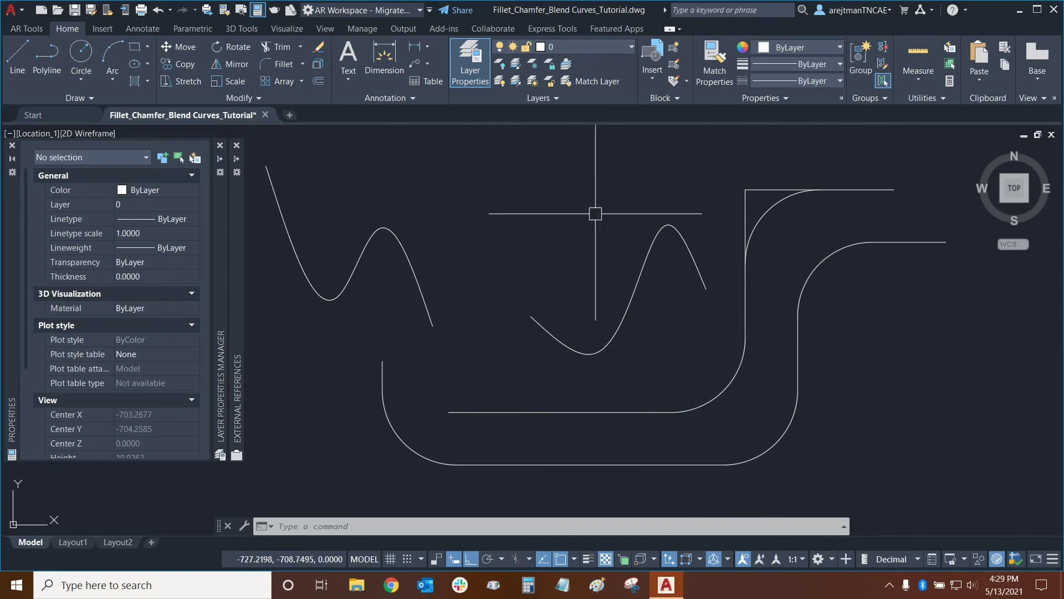
# Step: Start Fillet in Multiple mode with Trim enabled and a radius of 10
pyautogui.click(262, 66)
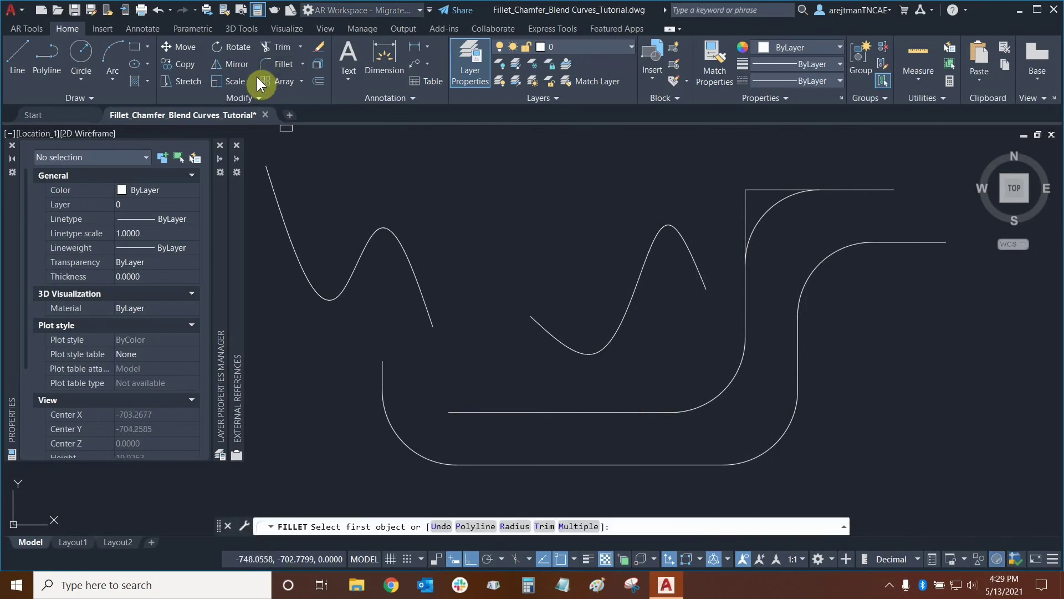
pyautogui.click(579, 526)
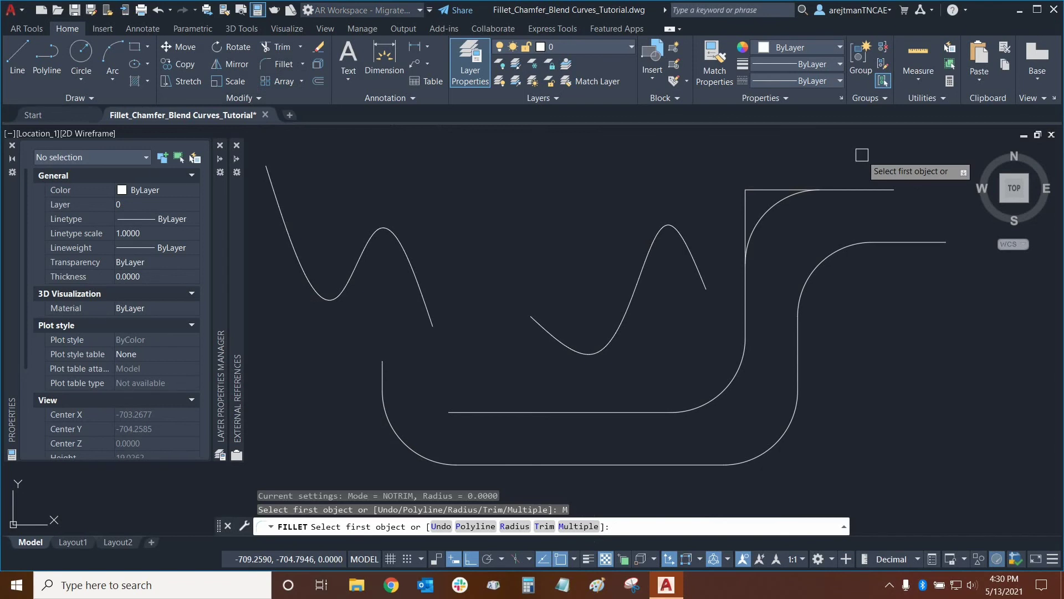
pyautogui.press('Return')
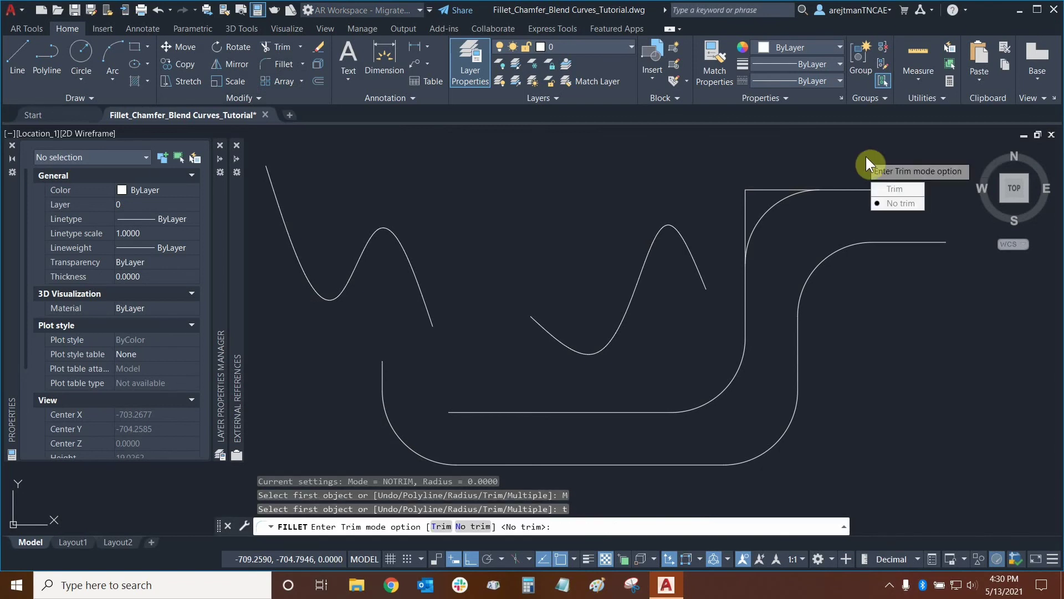
pyautogui.click(892, 192)
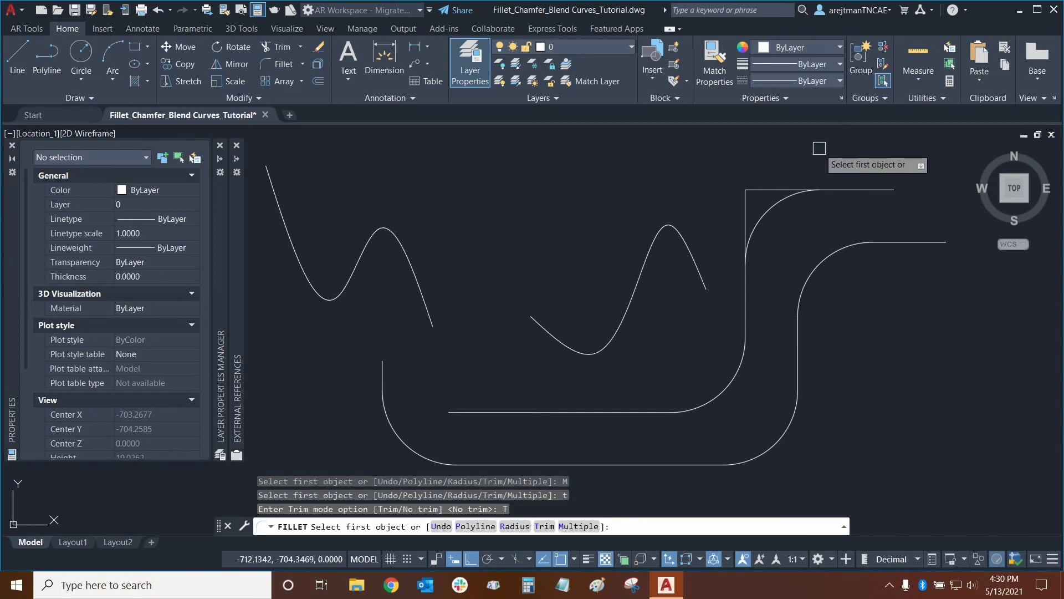
pyautogui.write('r')
pyautogui.press('Return')
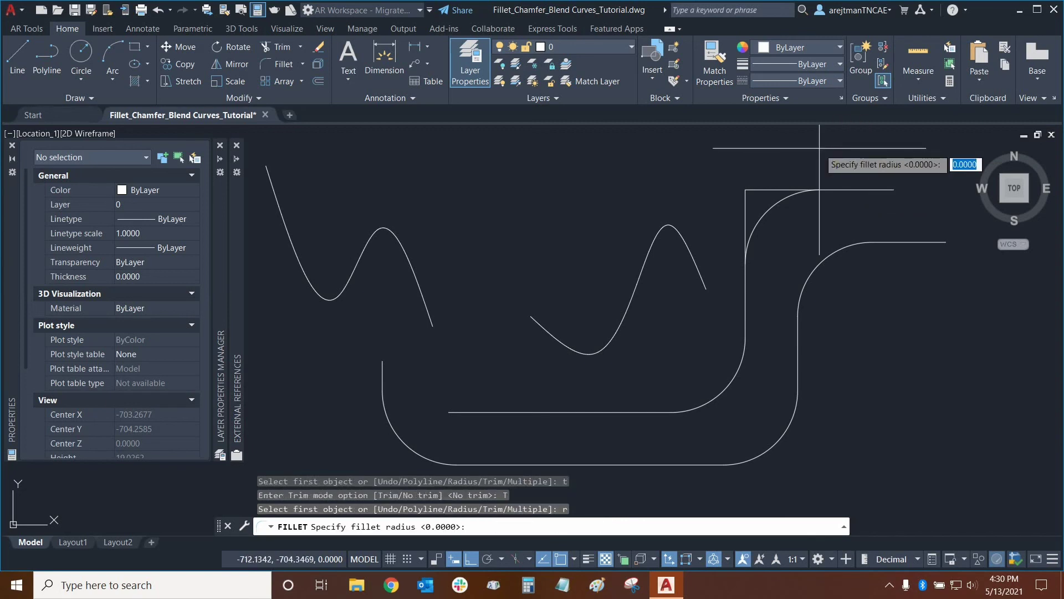
pyautogui.write('10')
pyautogui.press('Return')
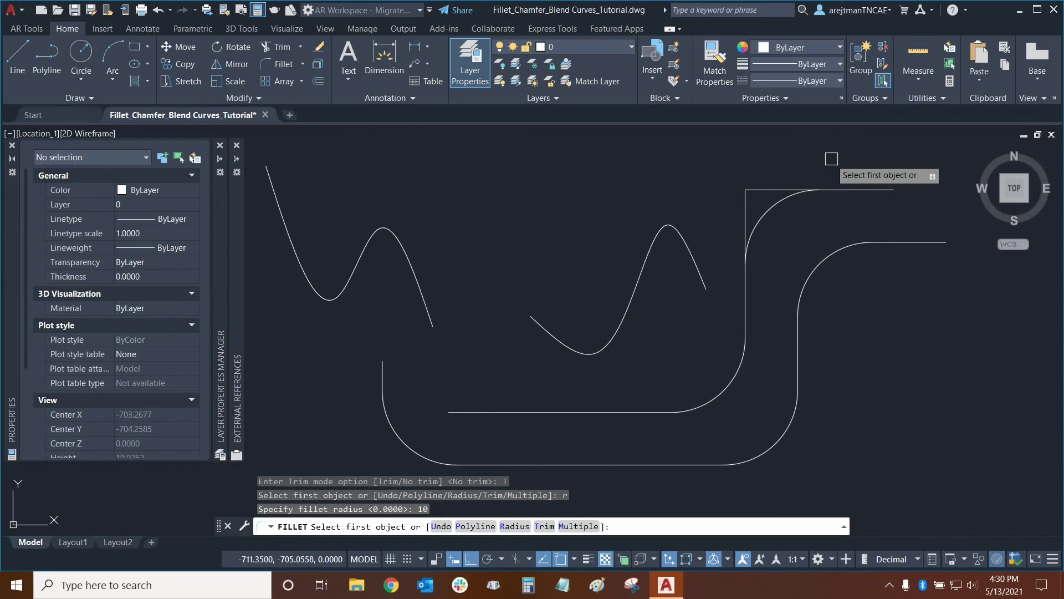
# Step: Fillet the top line to the vertical line, then the new arc to the bottom line
pyautogui.click(848, 190)
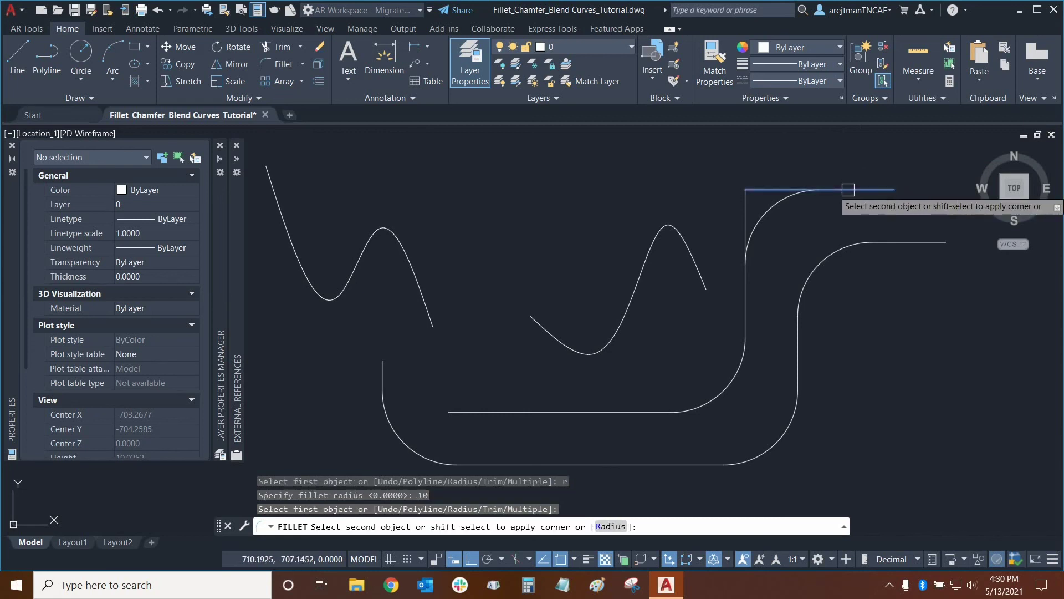
pyautogui.click(746, 290)
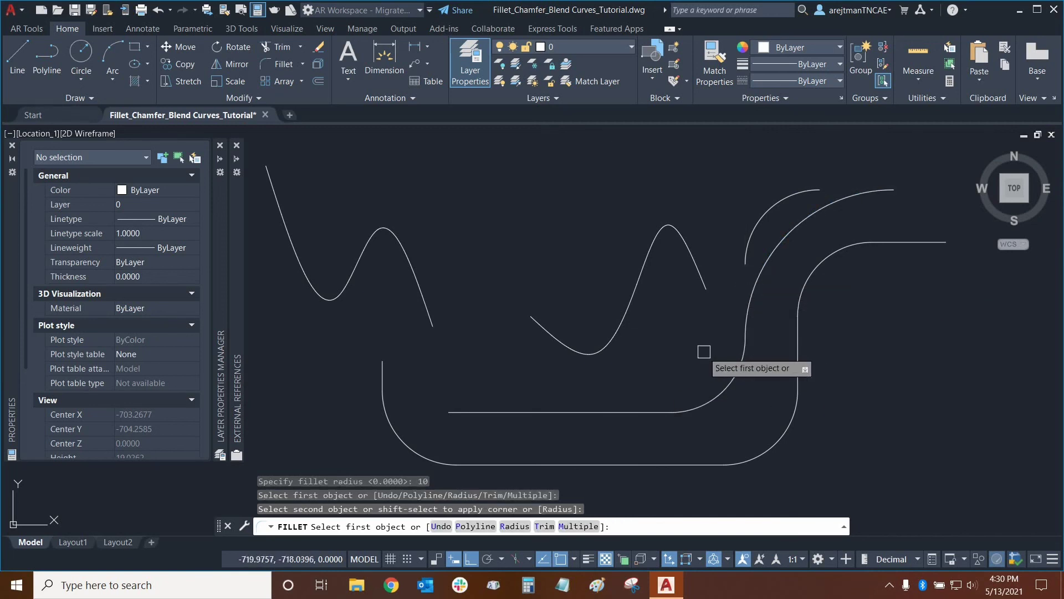
pyautogui.click(749, 322)
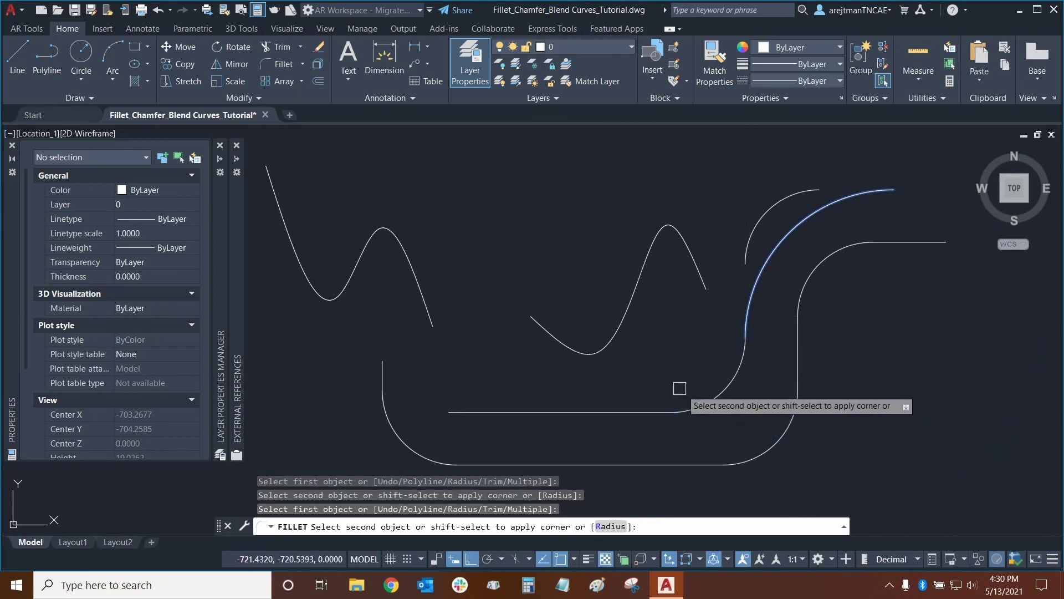
pyautogui.click(594, 415)
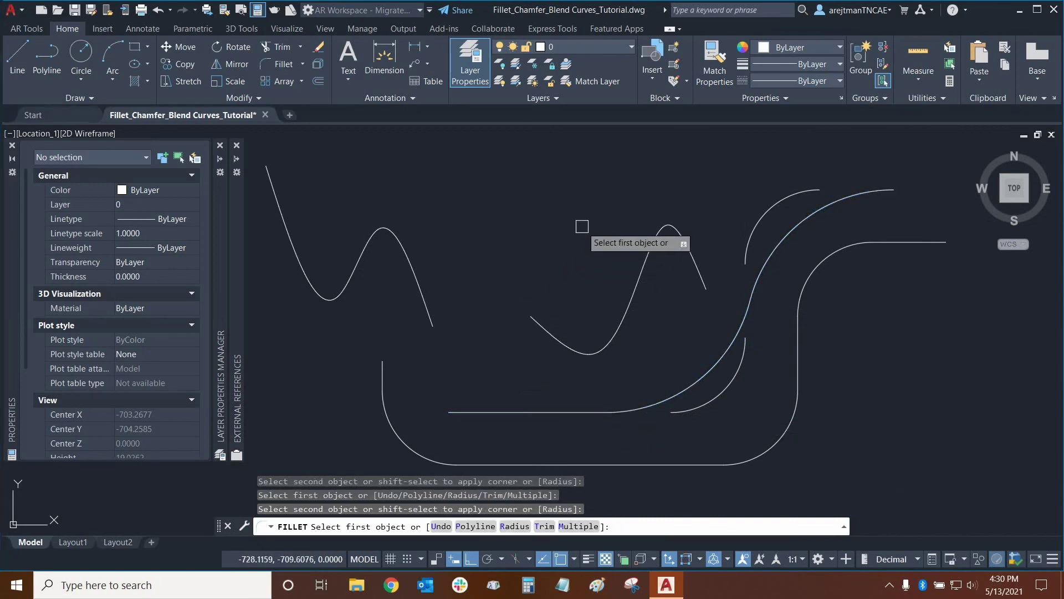
pyautogui.press('Return')
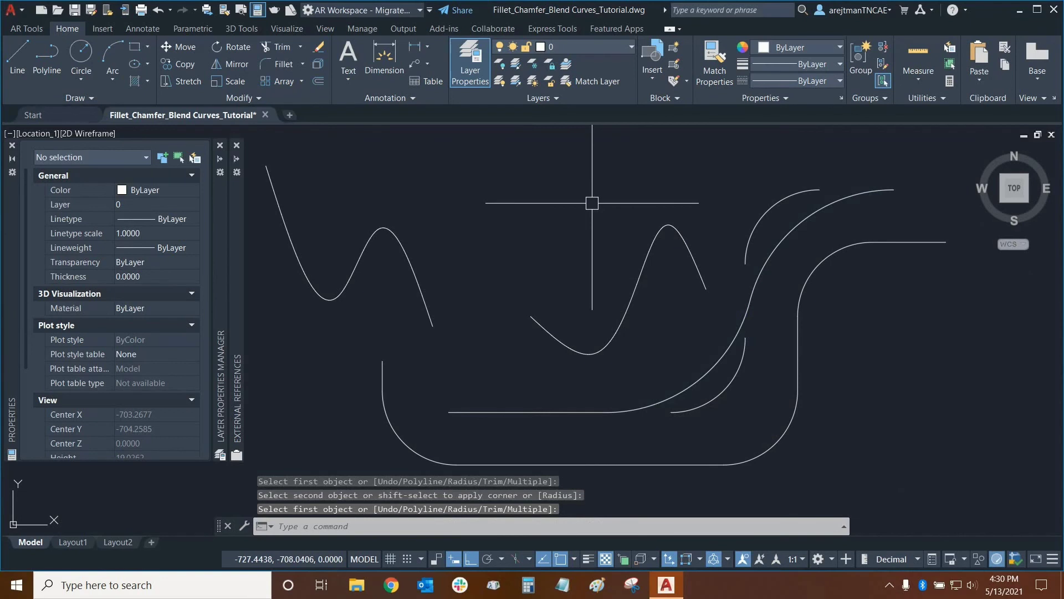